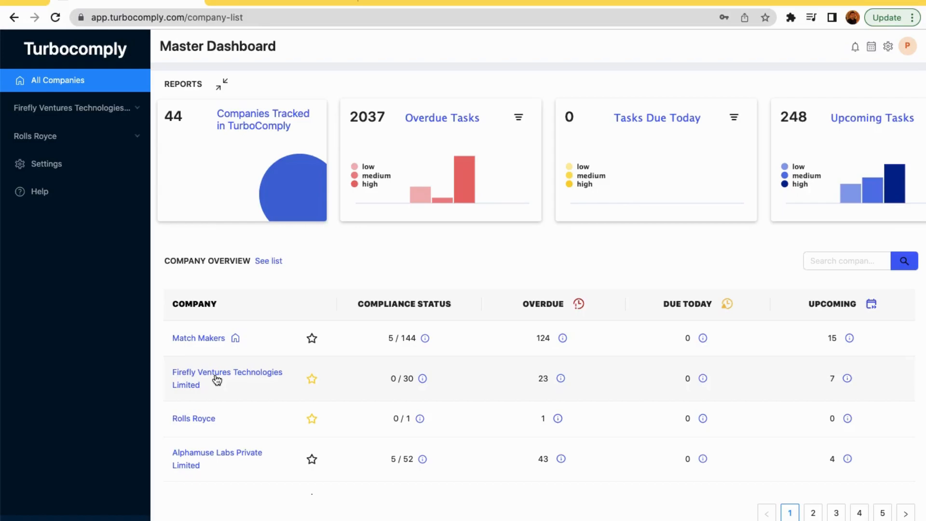
# Open the Rolls Royce company from the company overview and view all of its tasks
pyautogui.click(202, 425)
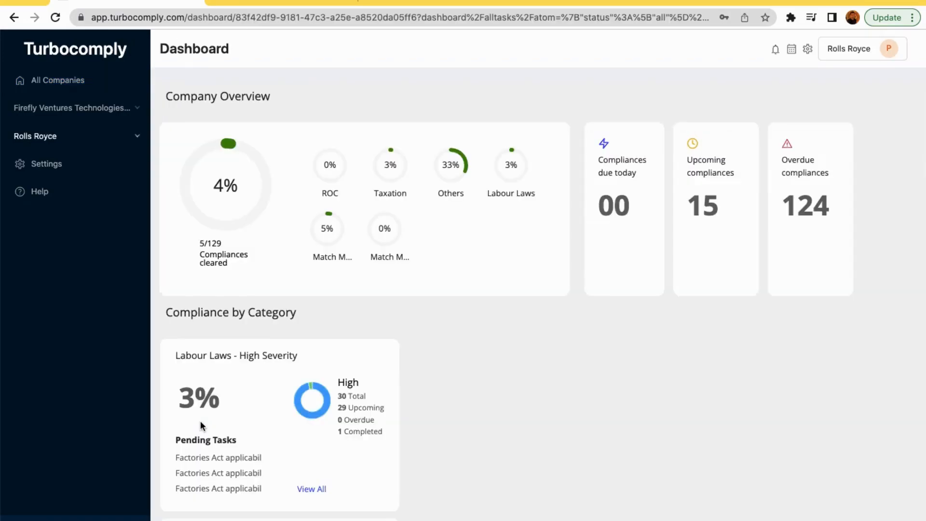
pyautogui.click(61, 143)
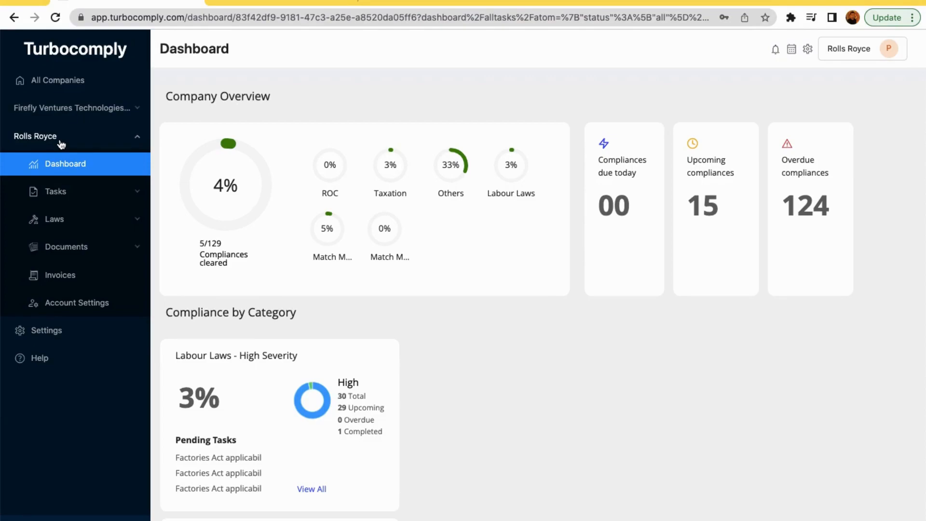
pyautogui.click(57, 191)
pyautogui.click(69, 216)
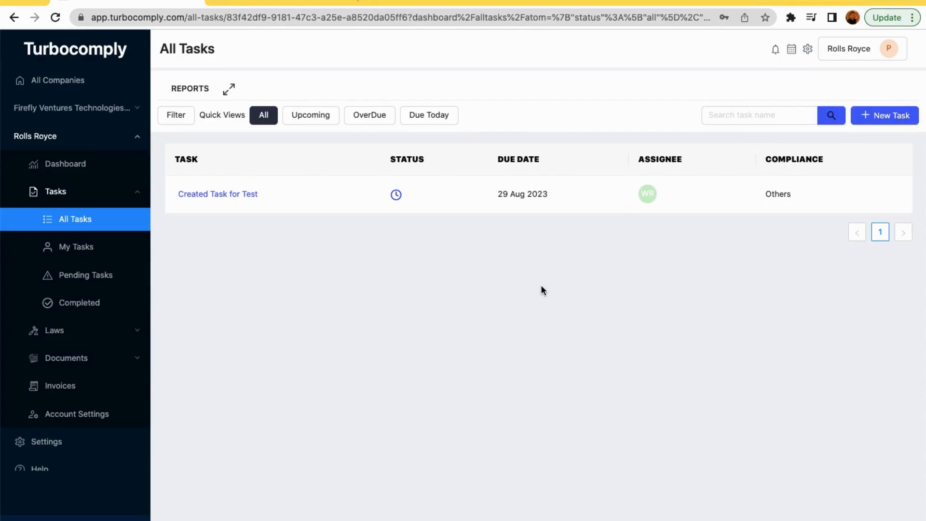
# Start a new invoice for Rolls Royce from its invoices and look through the blank form
pyautogui.click(79, 393)
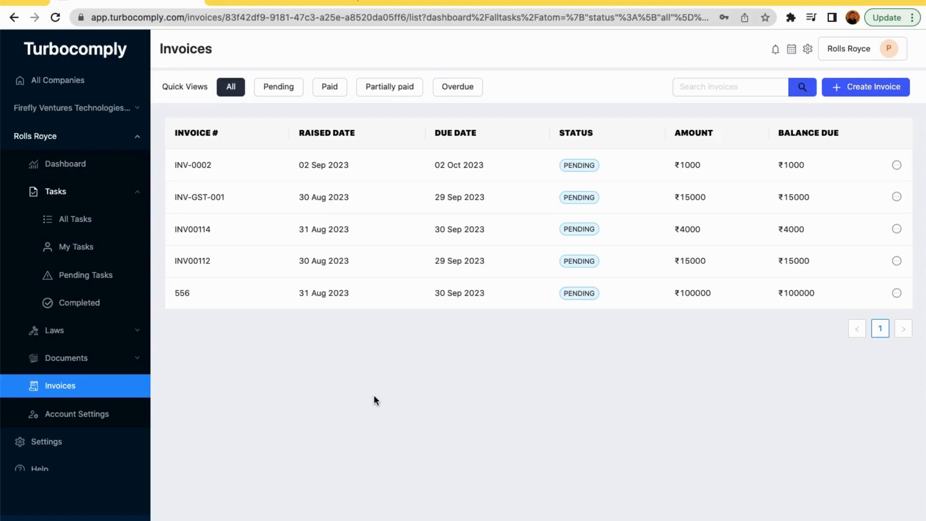
pyautogui.click(842, 93)
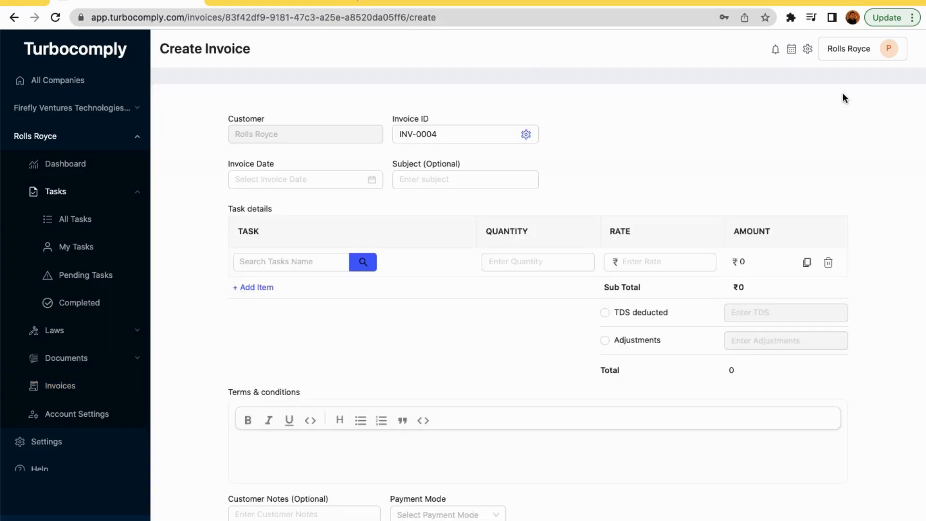
pyautogui.scroll(-3, 741, 223)
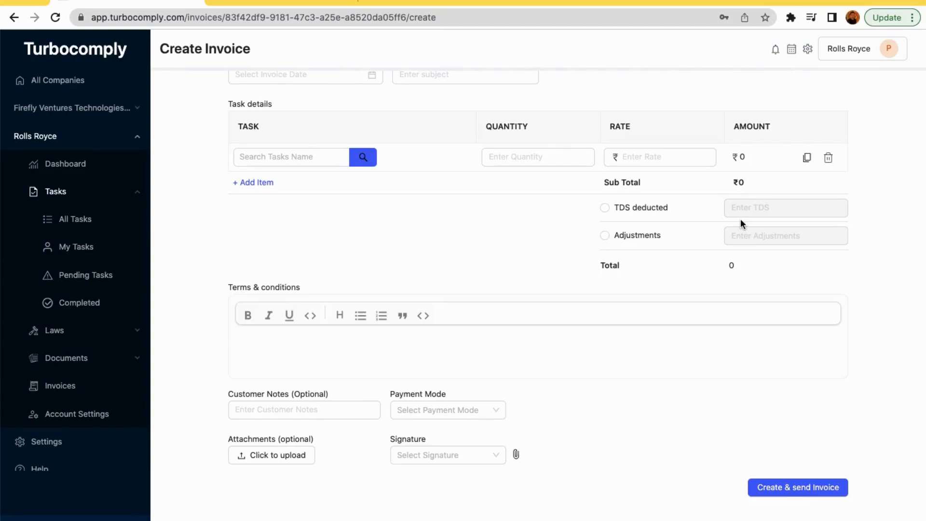
pyautogui.click(324, 164)
pyautogui.scroll(3, 326, 165)
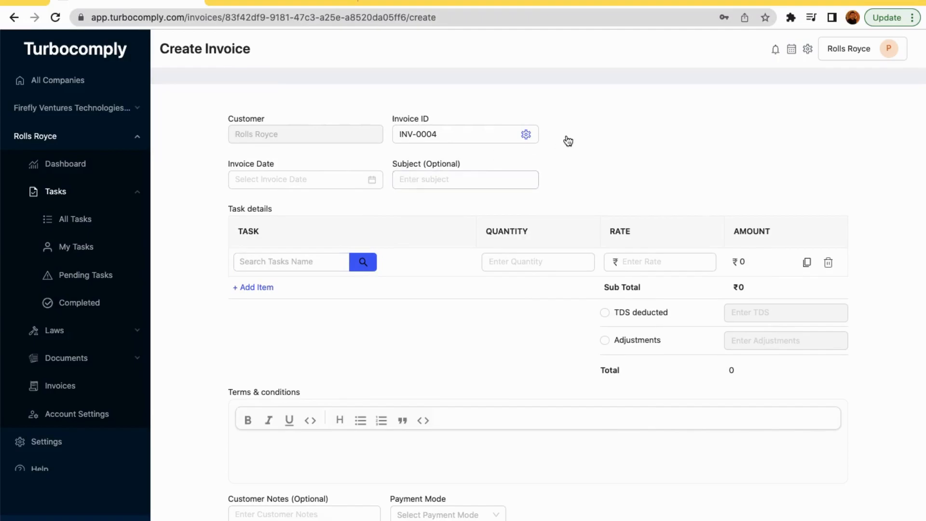
# Check the prefix and starting number in the invoice ID format settings, and close them
pyautogui.click(526, 136)
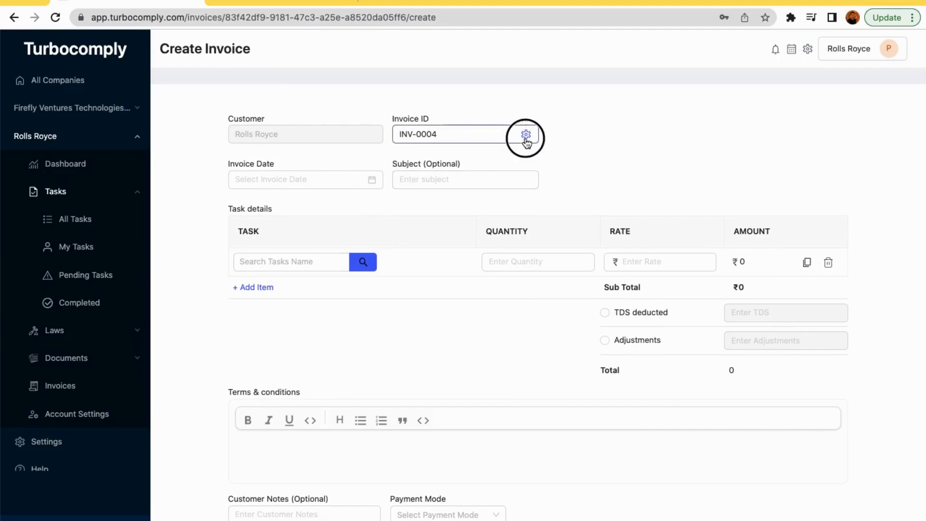
pyautogui.click(444, 215)
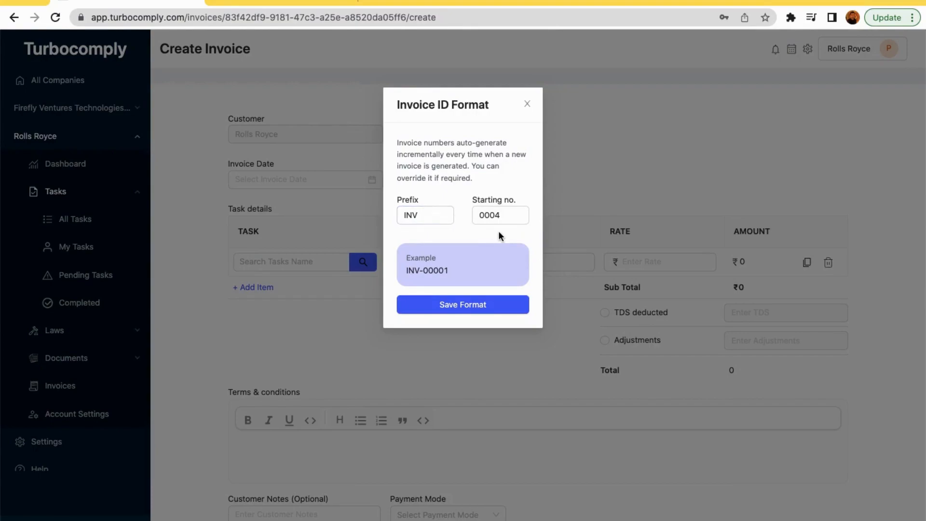
pyautogui.click(527, 104)
# Set the invoice date to 2023-09-21 and the subject to "GST Invoice for Quarter 3"
pyautogui.click(320, 181)
pyautogui.click(326, 301)
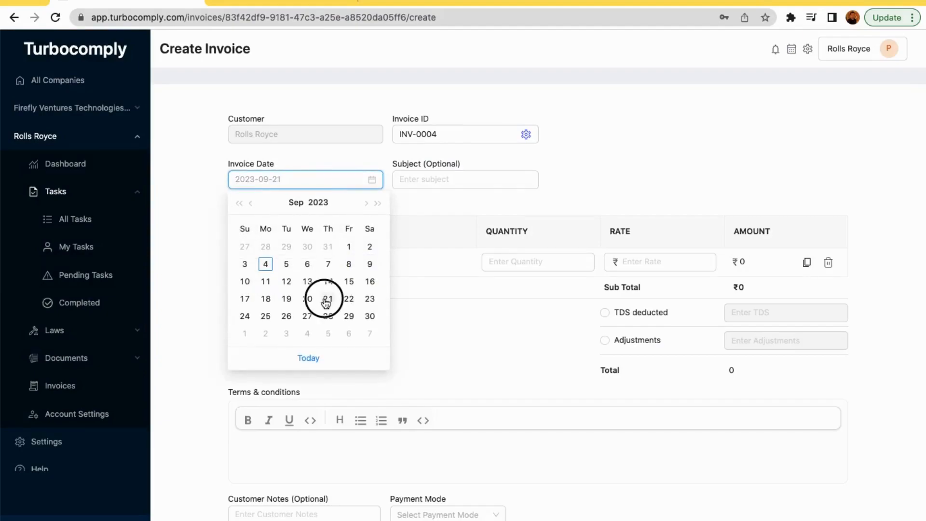
pyautogui.click(475, 182)
pyautogui.click(482, 208)
# Enter "GST Filing July" as the task name of the first invoice line
pyautogui.click(304, 261)
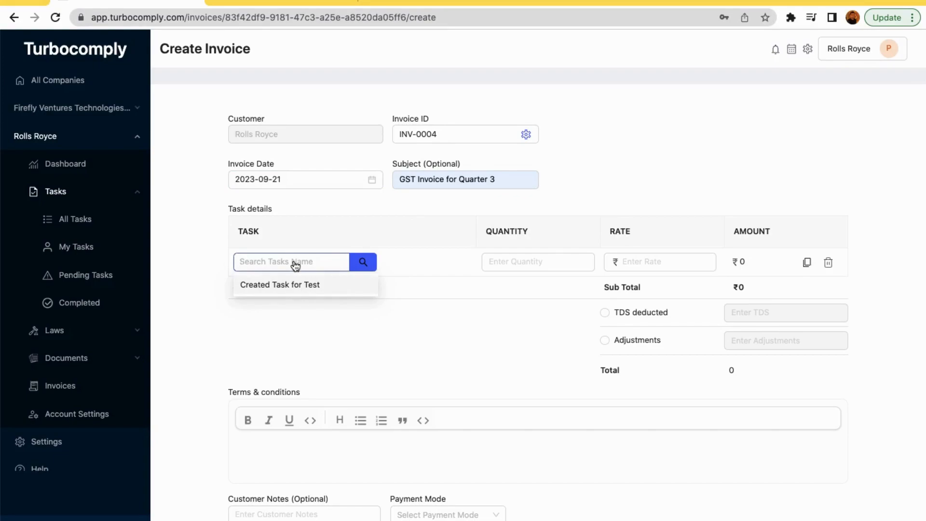
pyautogui.write('th')
pyautogui.press('BackSpace')
pyautogui.press('BackSpace')
pyautogui.write('Gs')
pyautogui.press('BackSpace')
pyautogui.write('ST')
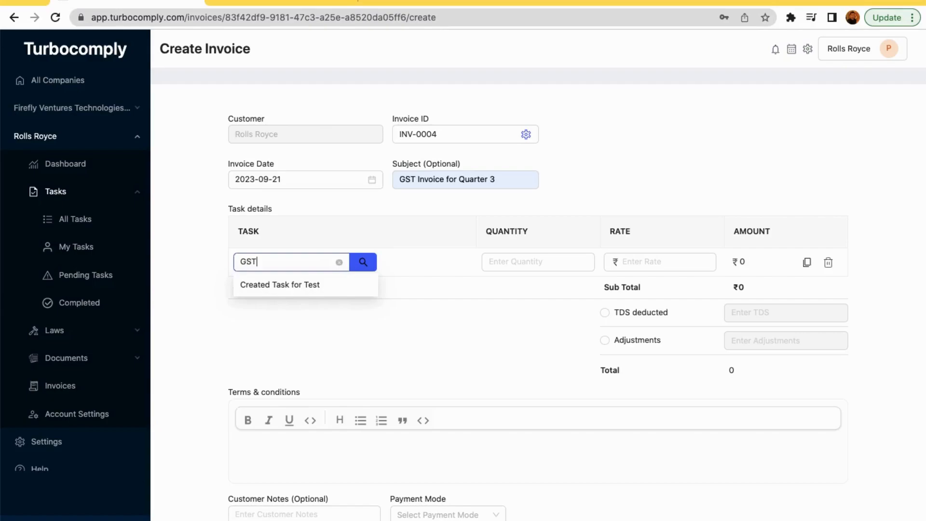
pyautogui.write(' Filing')
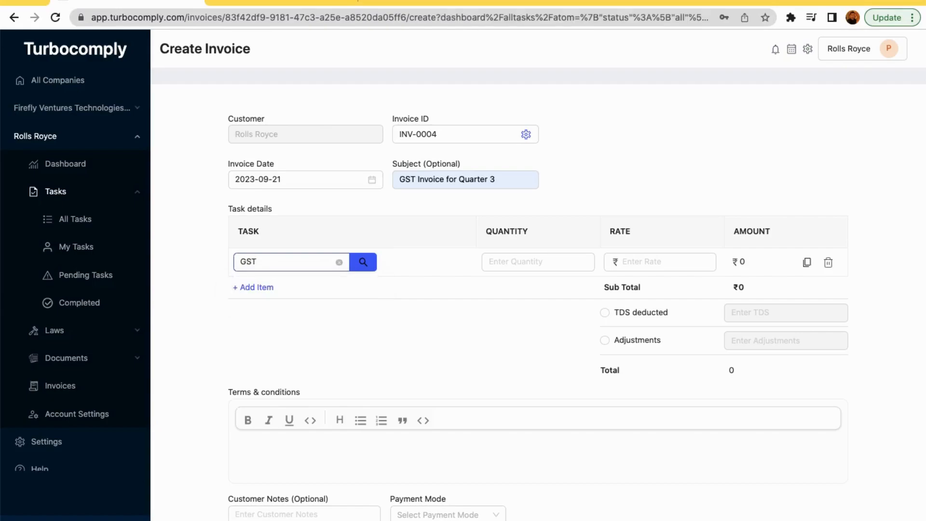
pyautogui.write(' July')
# Give the GST Filing July line a quantity of 1 and a rate of ₹1000
pyautogui.click(533, 260)
pyautogui.write('1')
pyautogui.click(612, 260)
pyautogui.write('1')
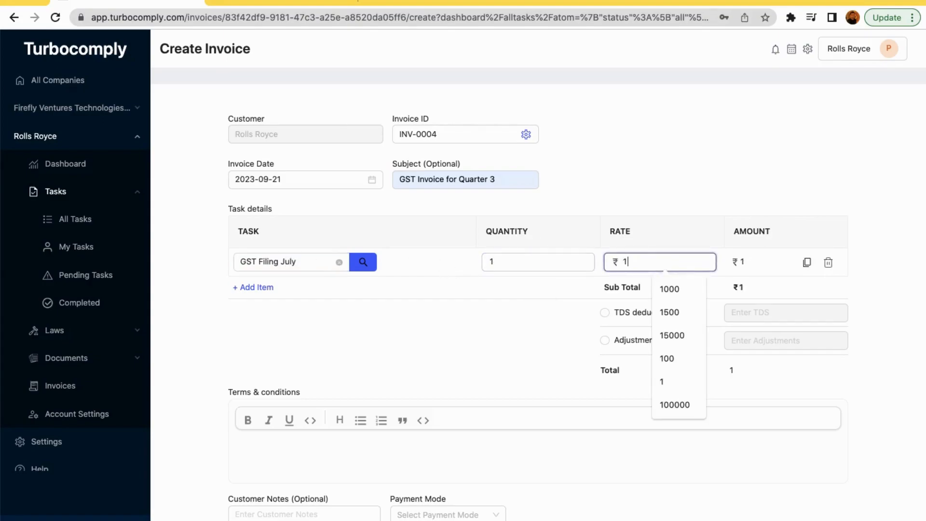
pyautogui.write('000')
pyautogui.click(565, 302)
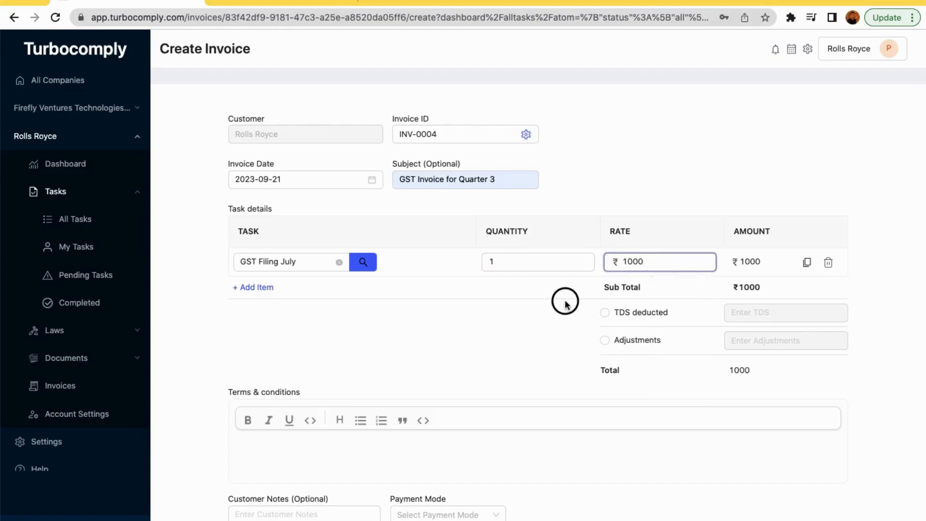
# Enable the TDS deduction on the invoice and set its amount to 100
pyautogui.click(605, 314)
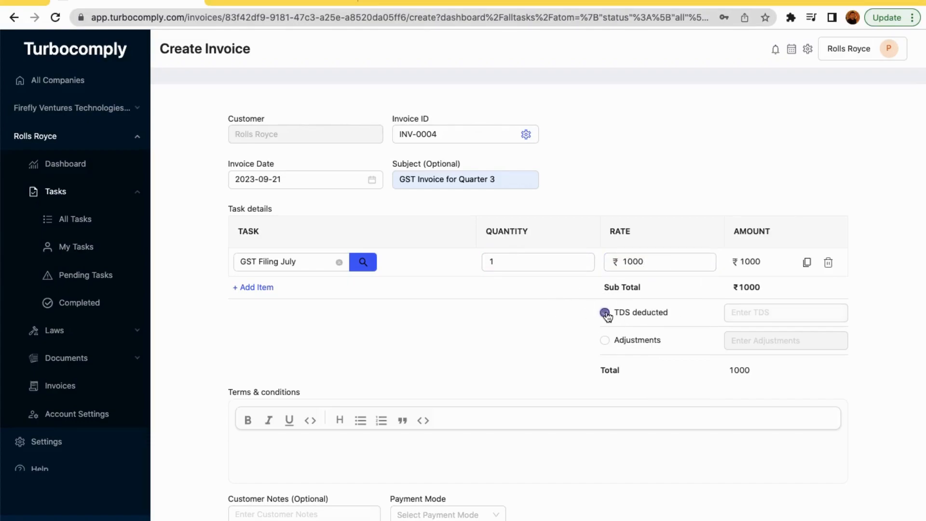
pyautogui.click(737, 312)
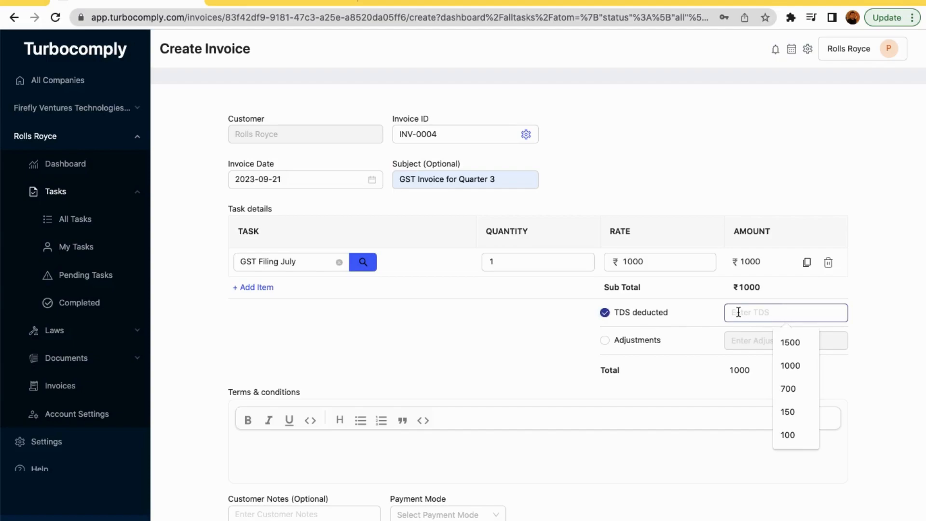
pyautogui.write('100')
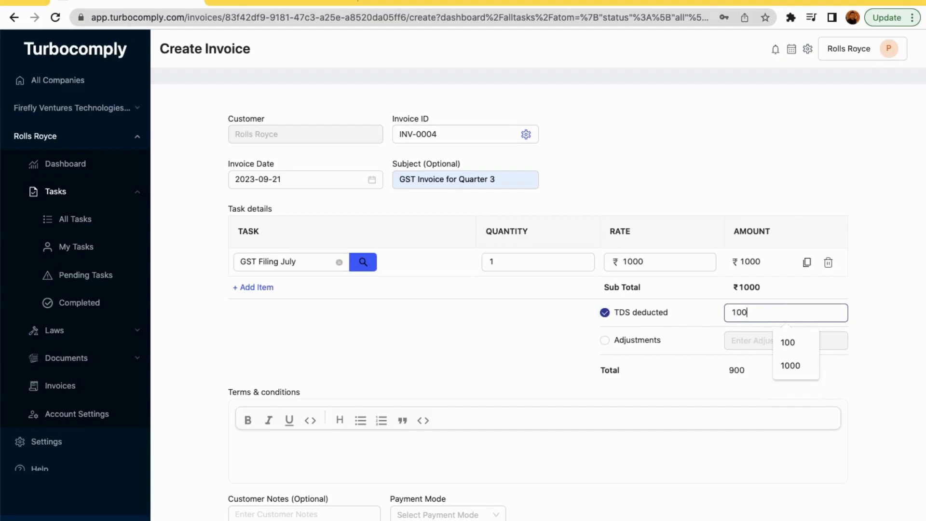
pyautogui.click(597, 328)
pyautogui.click(608, 342)
pyautogui.click(750, 346)
pyautogui.click(750, 347)
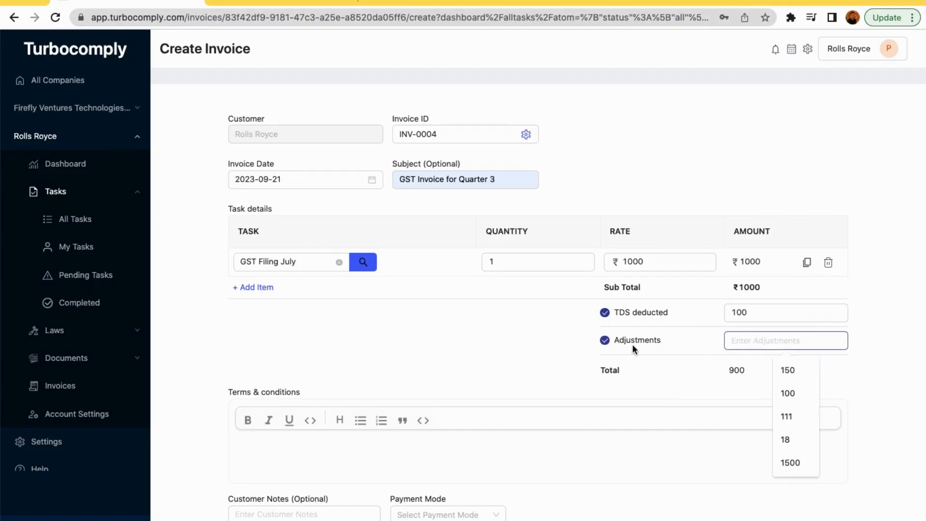
pyautogui.click(604, 341)
# Add a bank account with the account holder's name, account number and IFSC code AXIS0000004, and select it as the payment mode
pyautogui.scroll(-1, 538, 345)
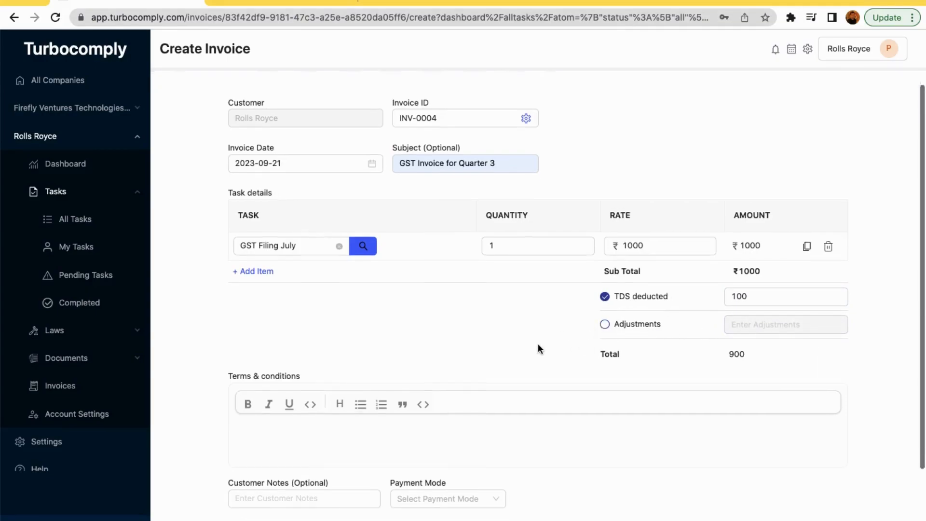
pyautogui.scroll(-2, 537, 343)
pyautogui.click(425, 411)
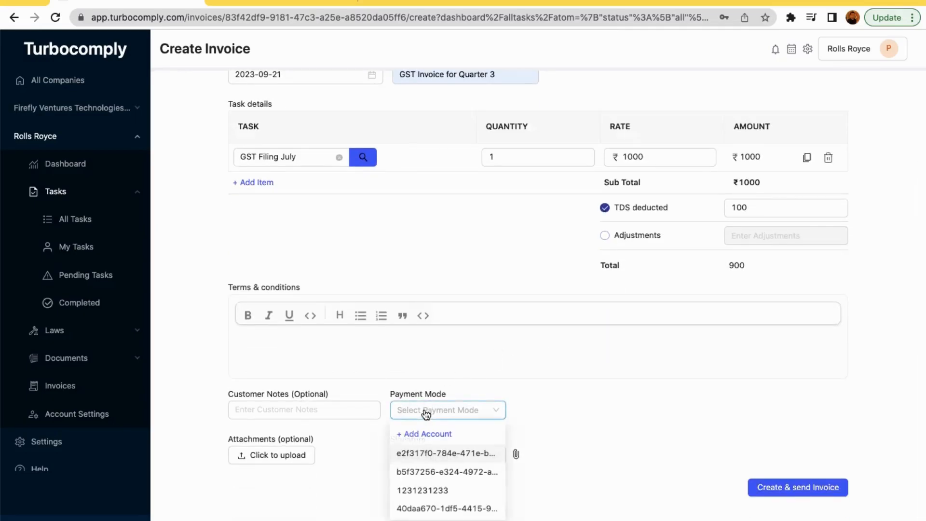
pyautogui.click(417, 433)
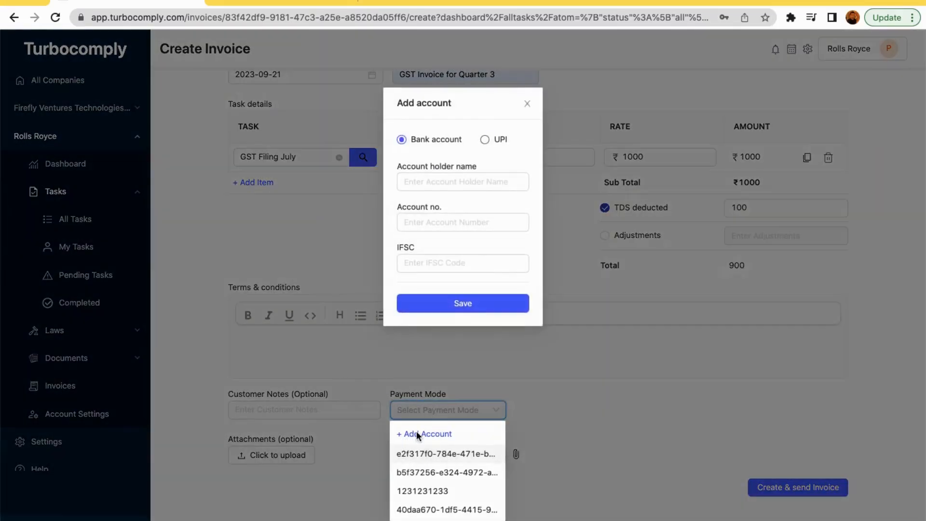
pyautogui.click(431, 183)
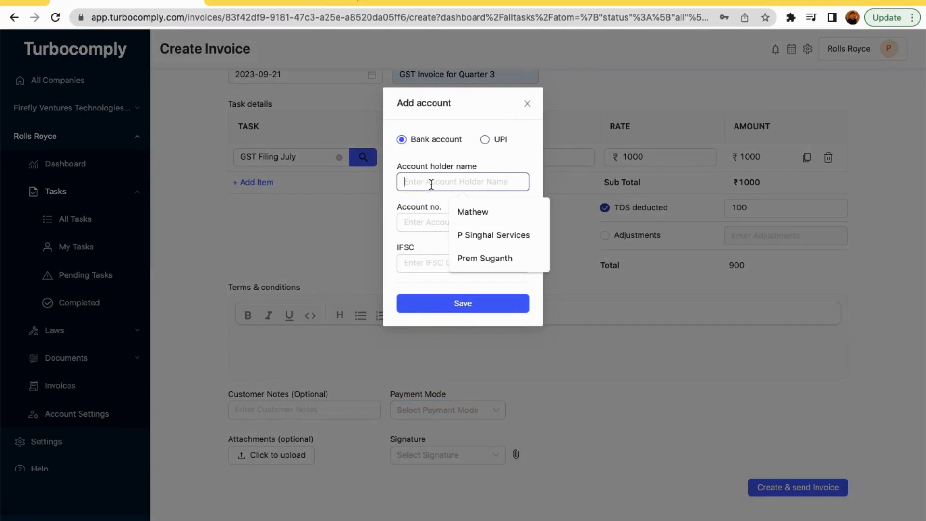
pyautogui.write('Mathew')
pyautogui.click(433, 223)
pyautogui.write('10000000000')
pyautogui.click(434, 264)
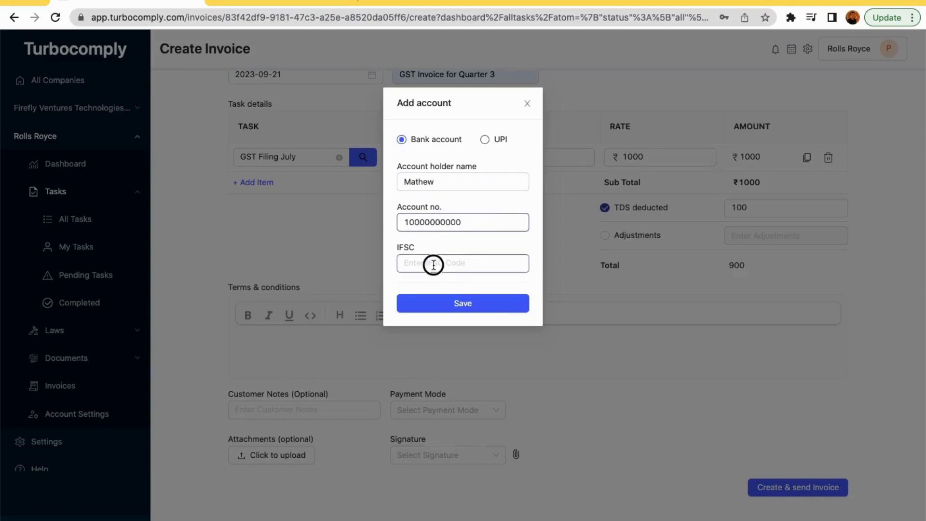
pyautogui.write('AXIS0000004')
pyautogui.click(464, 304)
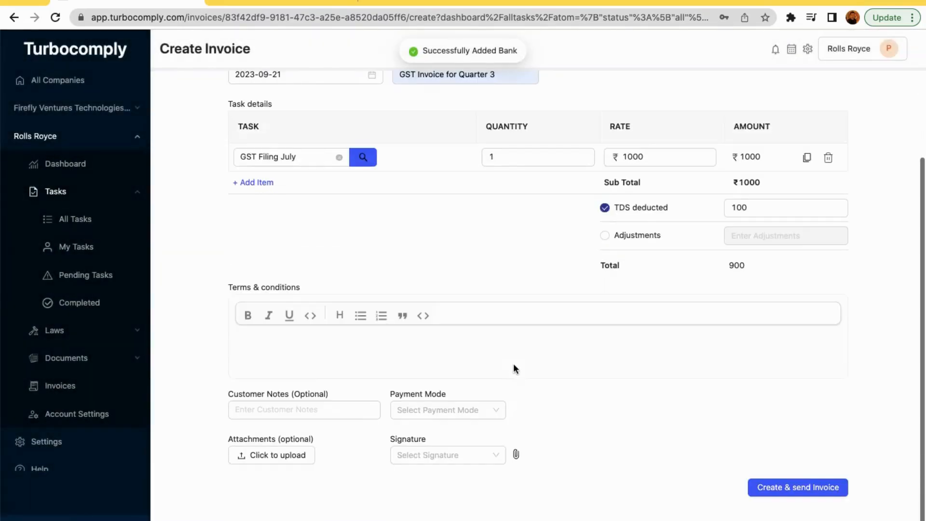
pyautogui.click(447, 412)
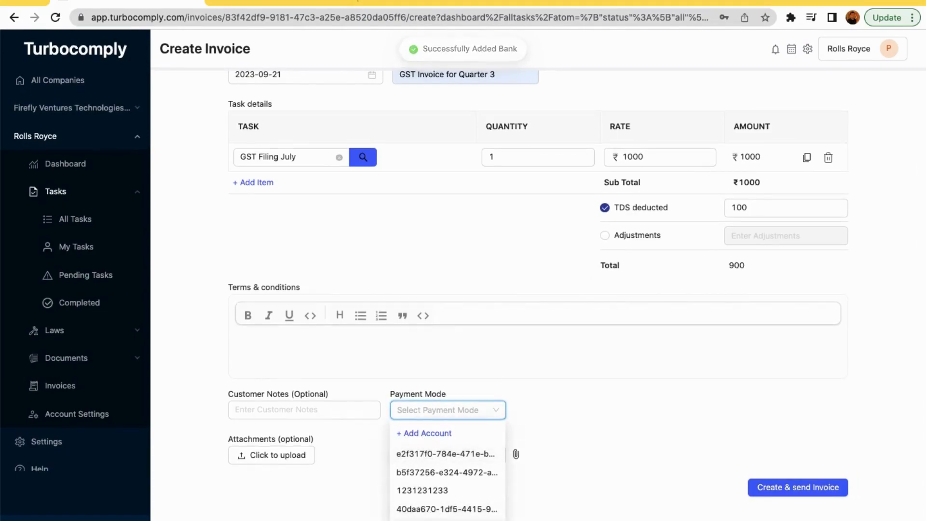
pyautogui.click(447, 520)
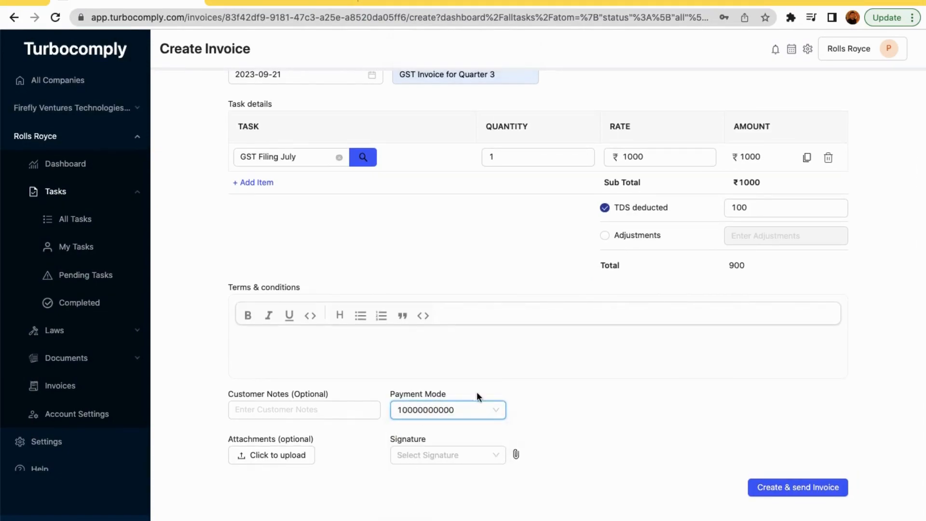
pyautogui.click(461, 418)
pyautogui.click(440, 433)
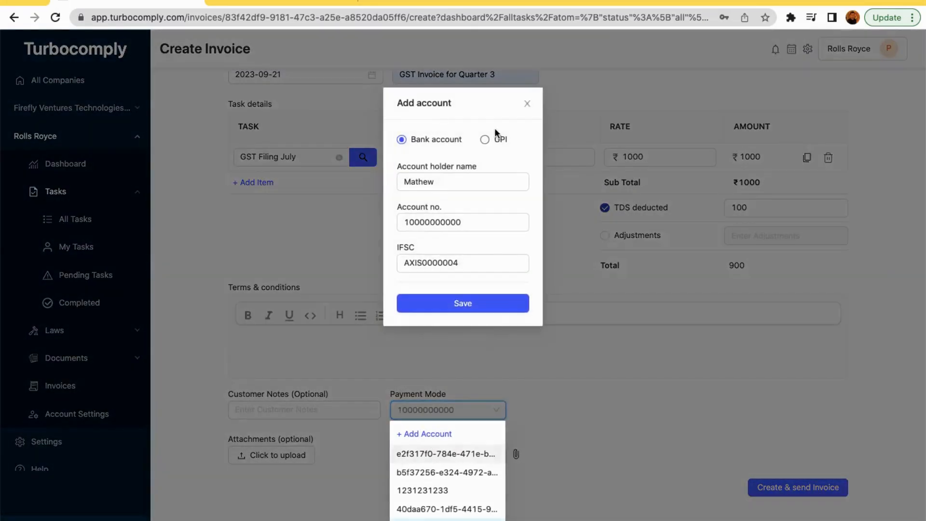
pyautogui.click(484, 140)
pyautogui.click(447, 174)
pyautogui.write('900000000')
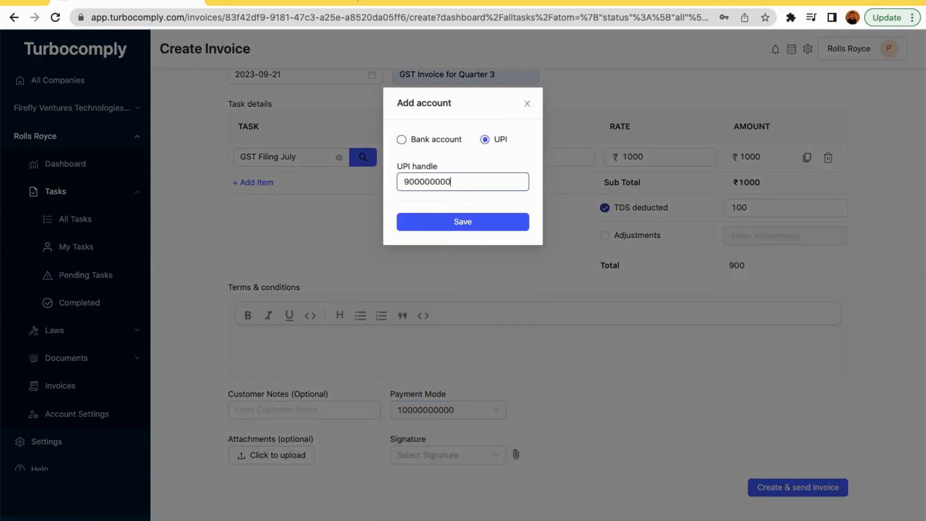
pyautogui.click(527, 103)
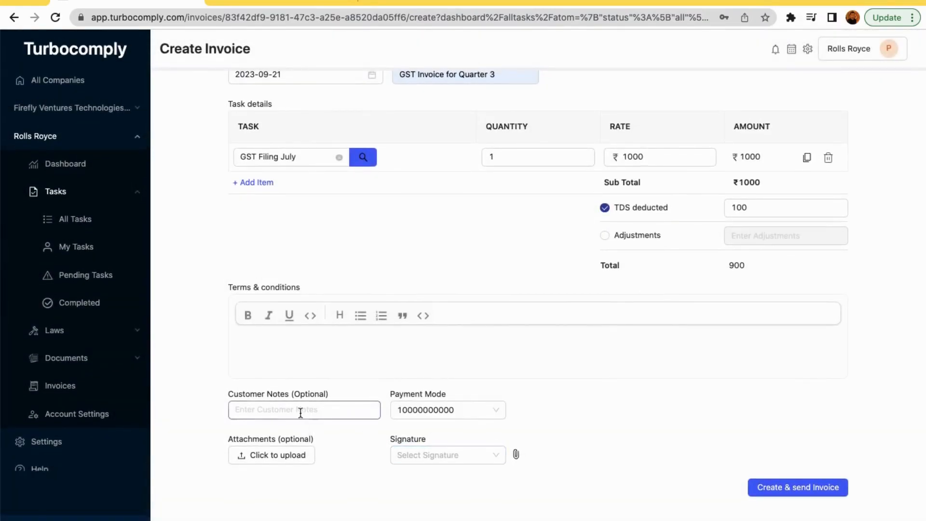
# Select the dark blue stamp image as the invoice's signature and review the filled-in form
pyautogui.click(407, 454)
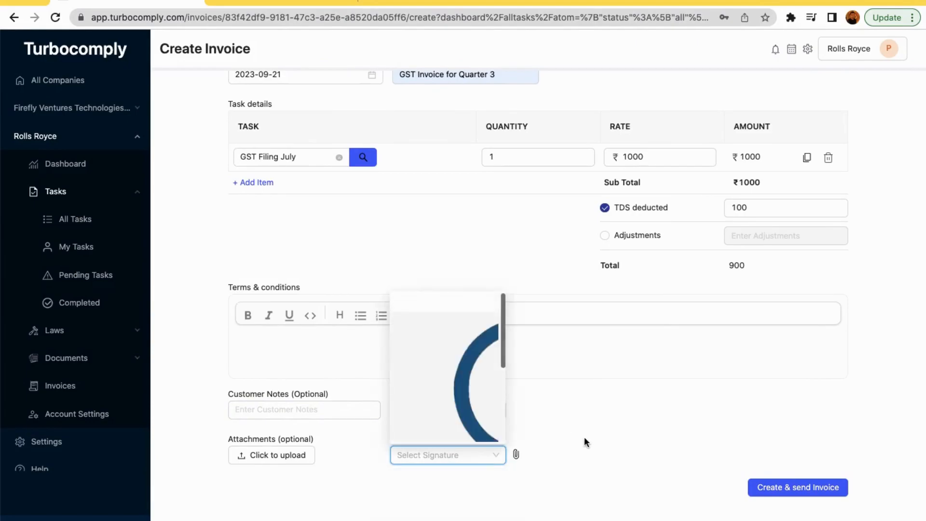
pyautogui.scroll(-3, 475, 416)
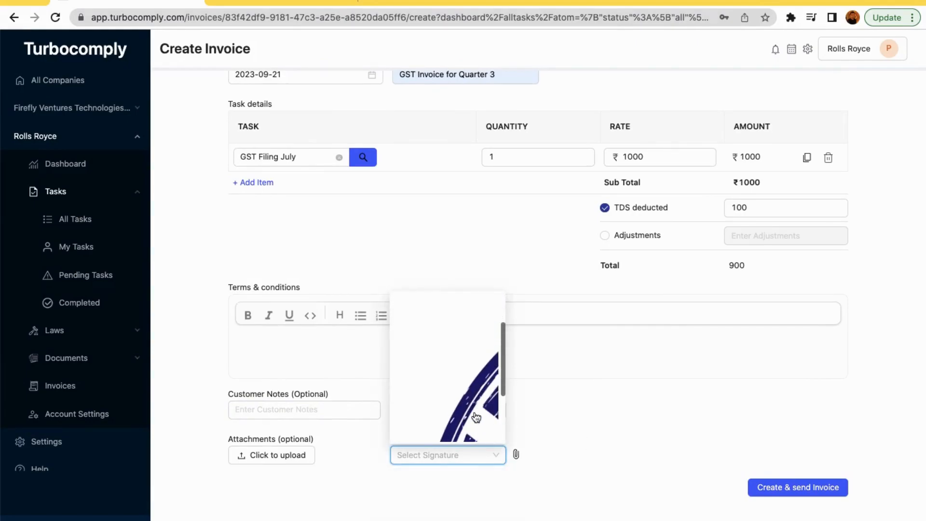
pyautogui.click(475, 416)
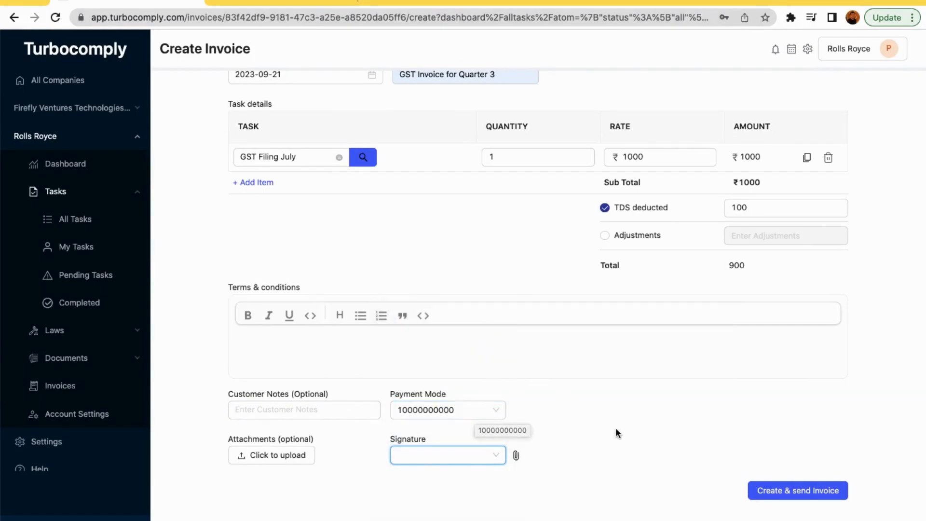
pyautogui.scroll(3, 615, 428)
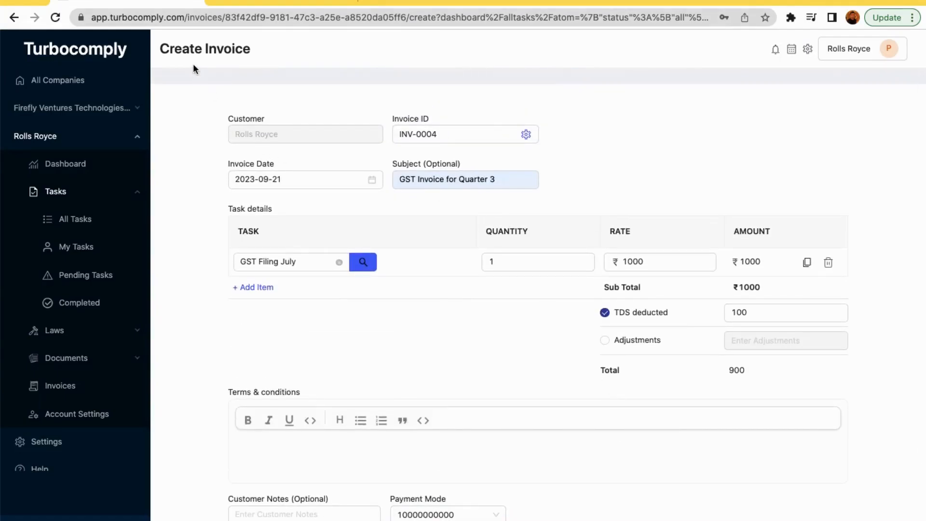
pyautogui.scroll(-2, 749, 502)
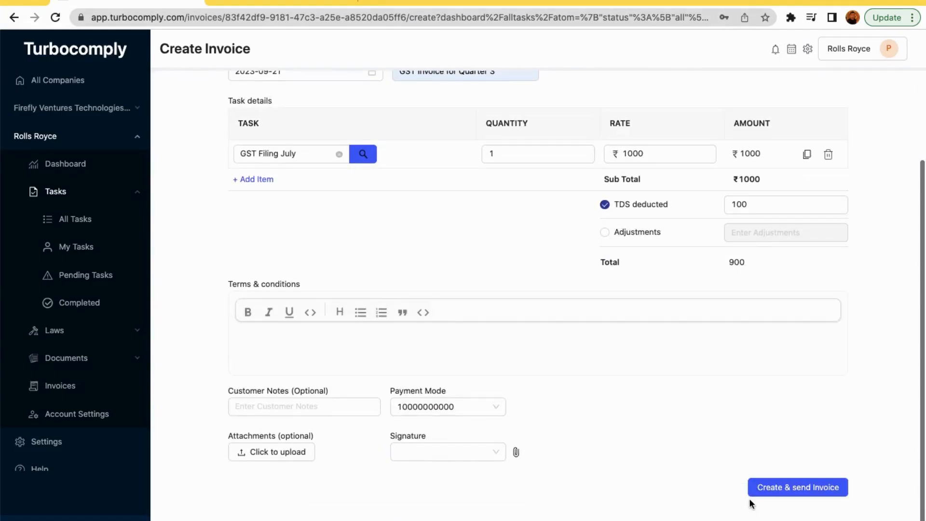
# Create and send the filled-in invoice, and show the actions available for INV-0004 in the invoice list
pyautogui.click(789, 488)
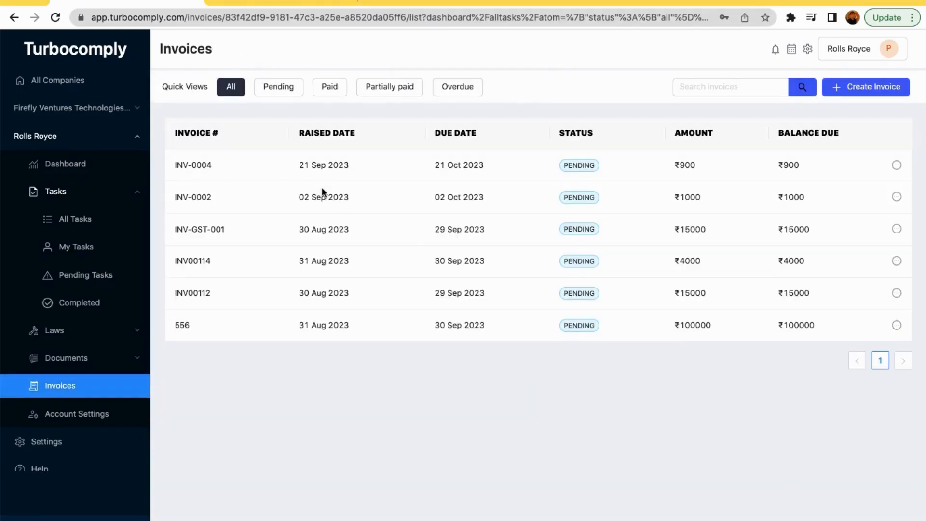
pyautogui.click(896, 165)
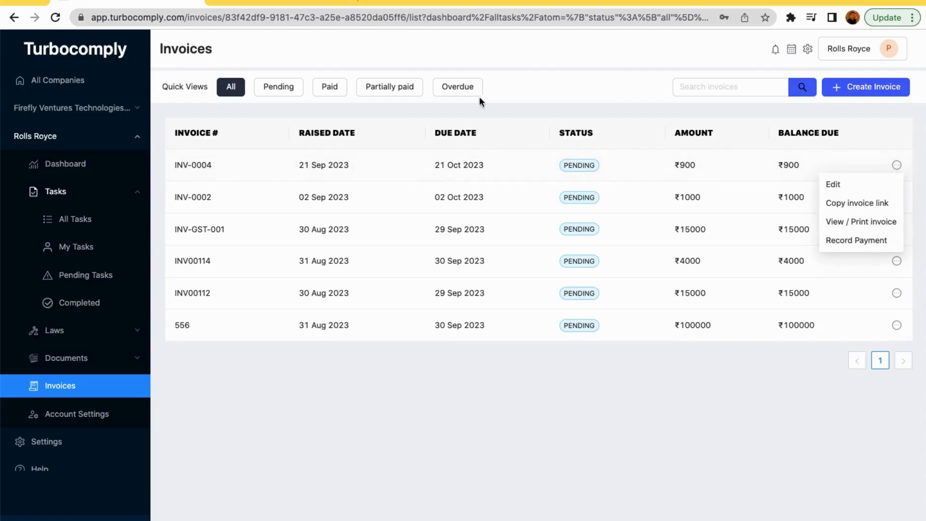
pyautogui.click(509, 108)
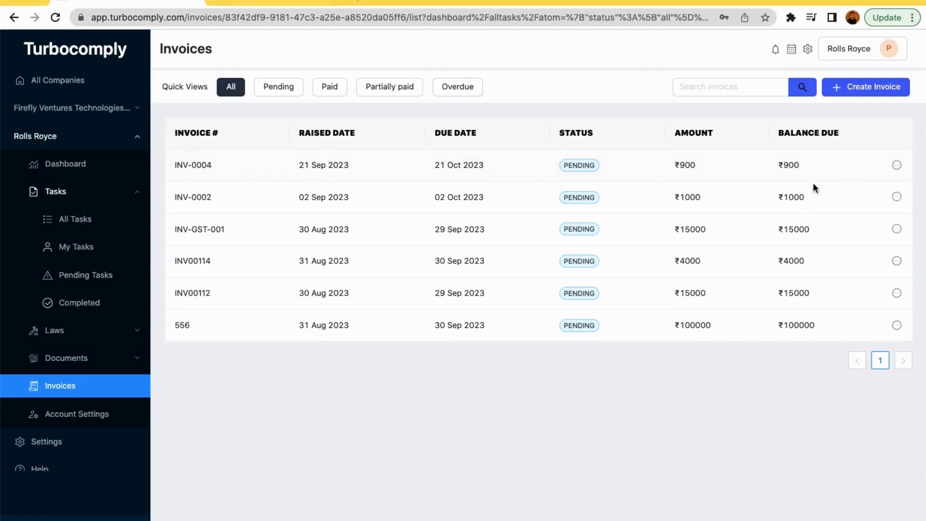
pyautogui.click(896, 165)
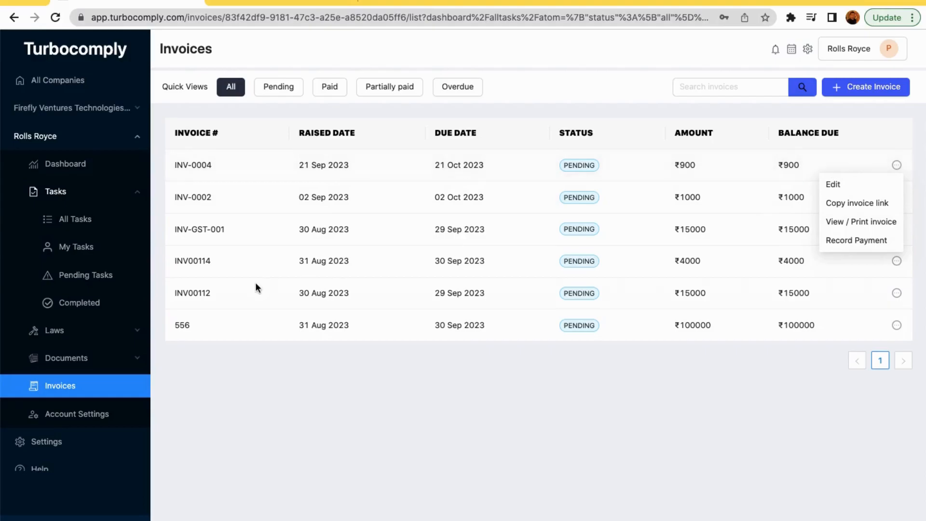
# Review the Rolls Royce company profile and its contact e-mail in the account settings
pyautogui.click(70, 413)
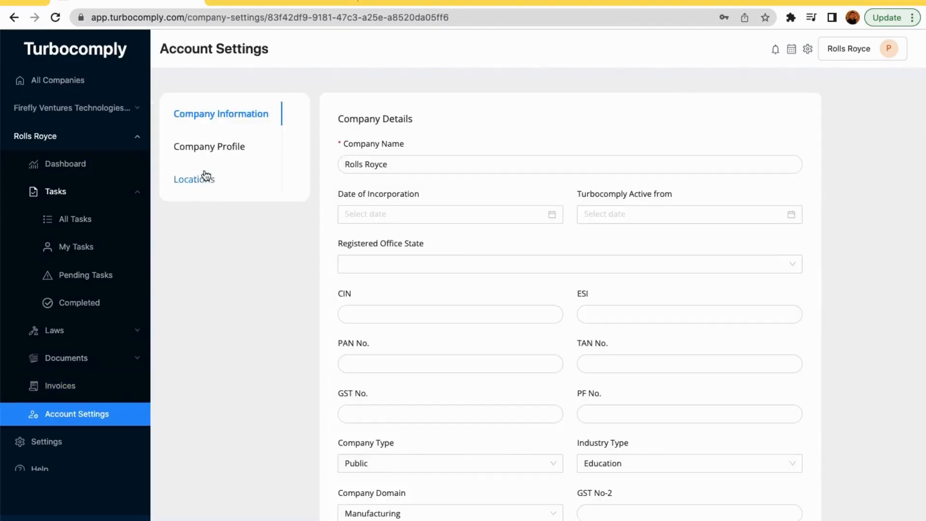
pyautogui.click(209, 147)
pyautogui.click(411, 174)
pyautogui.doubleClick(412, 175)
pyautogui.tripleClick(412, 175)
pyautogui.click(423, 218)
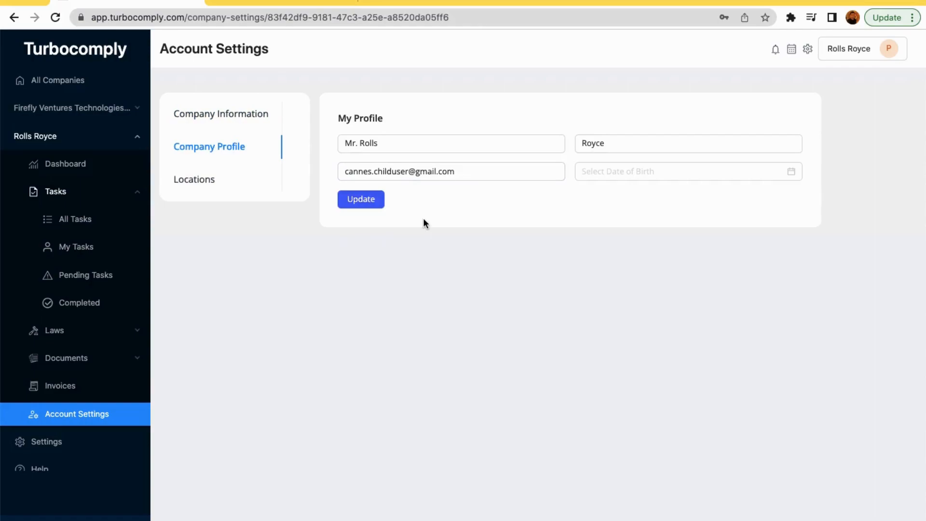
# Preview invoice INV-0004 from the invoice list, review its amounts, payment details and signature, and close the preview
pyautogui.click(72, 388)
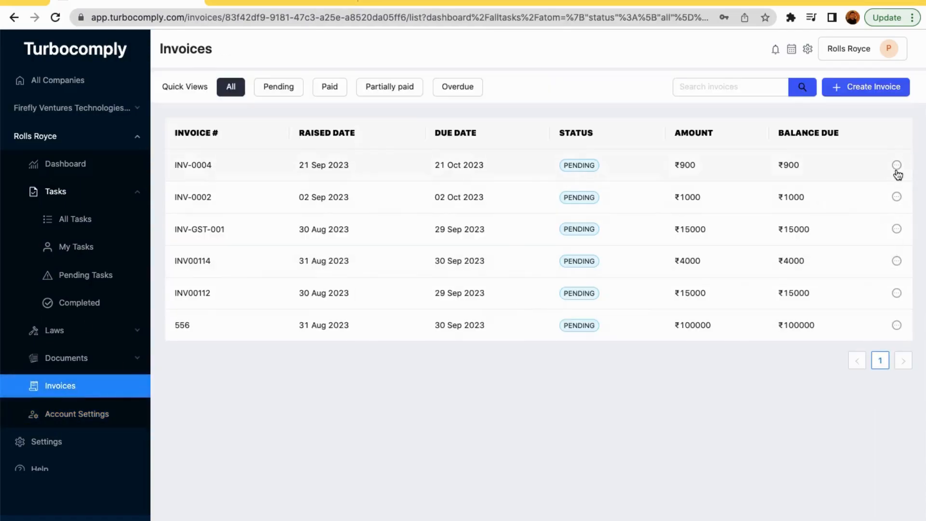
pyautogui.click(896, 169)
pyautogui.click(859, 224)
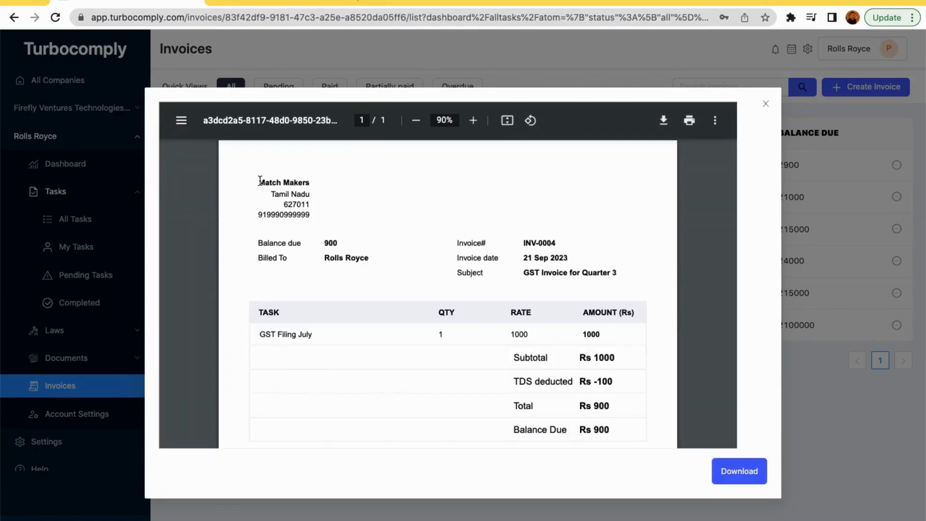
pyautogui.scroll(-2, 376, 239)
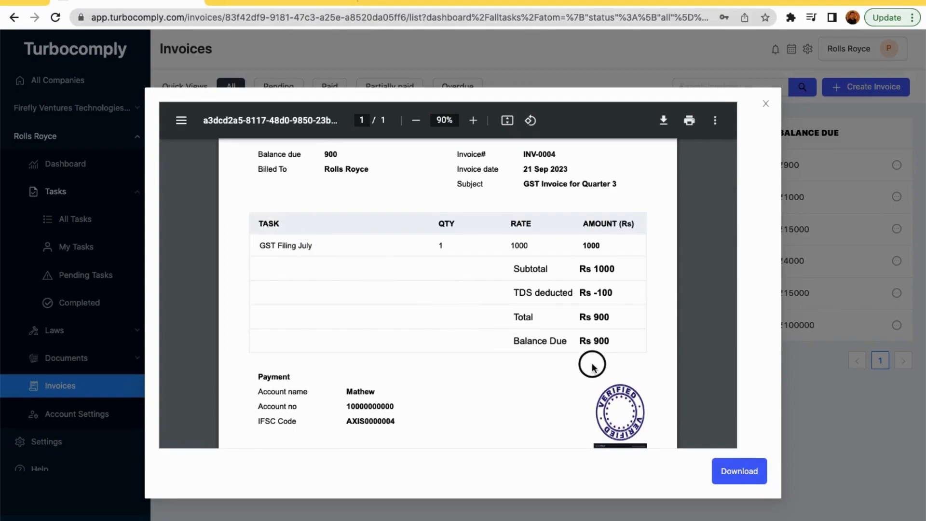
pyautogui.scroll(-2, 602, 369)
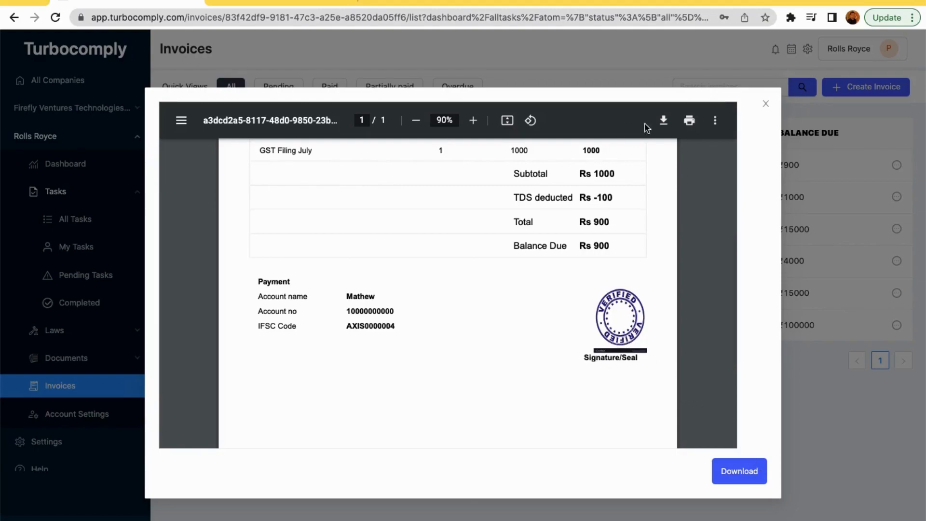
pyautogui.click(767, 106)
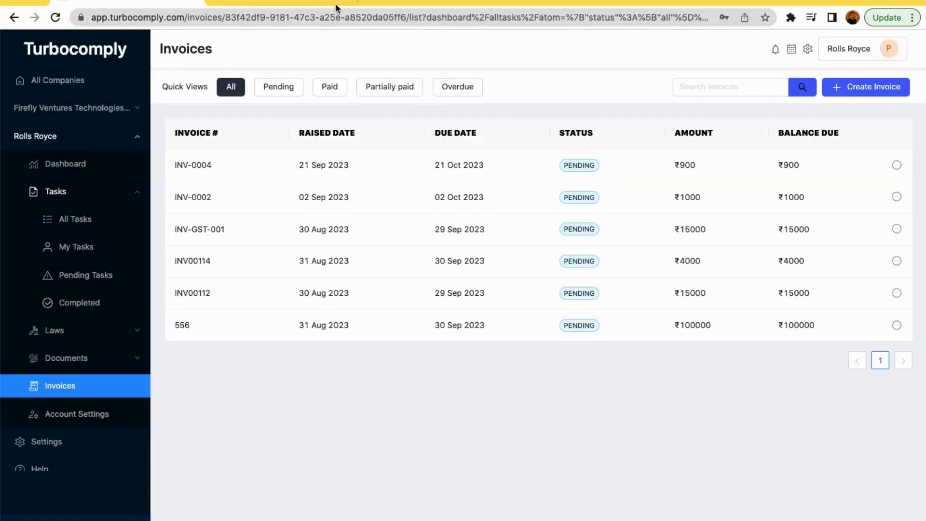
# Switch to Gmail, read the new invoice e-mail from Match Makers for INV-0004, and follow its invoice preview link
pyautogui.click(317, 2)
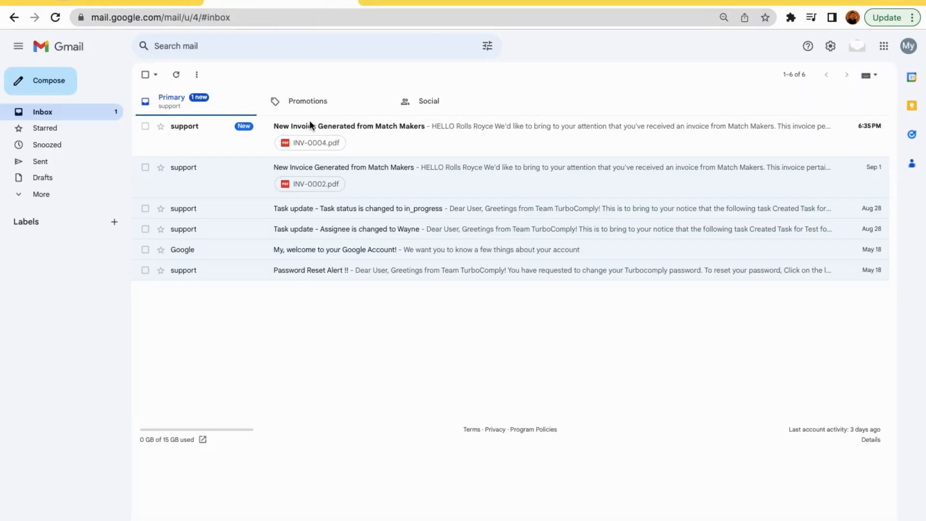
pyautogui.click(368, 126)
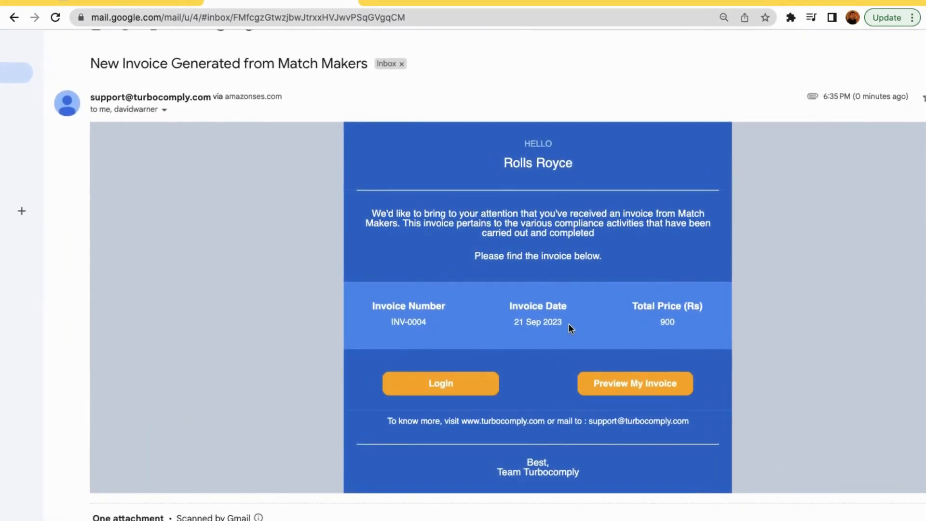
pyautogui.scroll(-3, 670, 324)
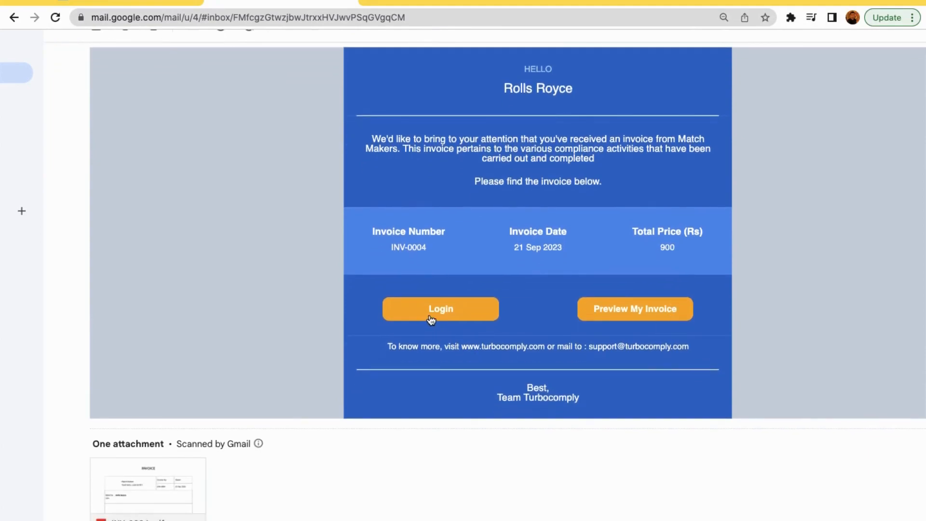
pyautogui.click(623, 312)
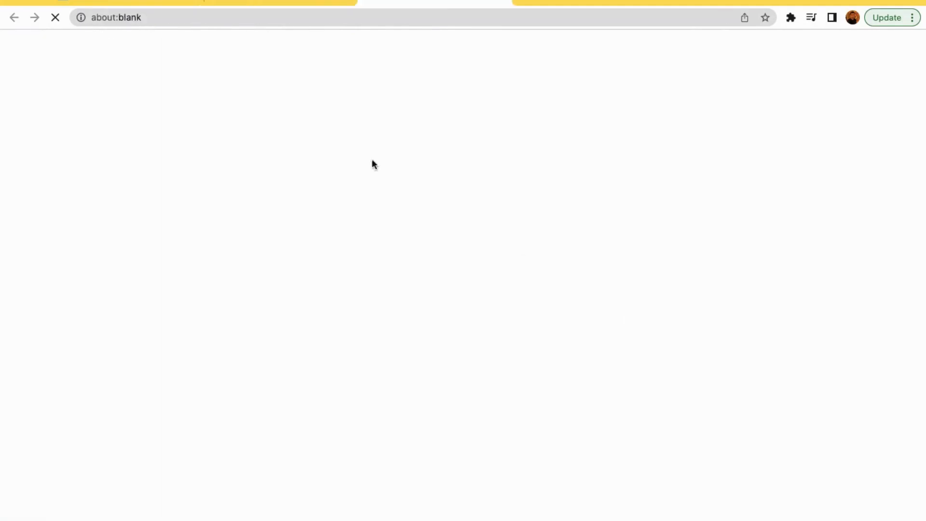
# View the e-mail's INV-0004.pdf attachment and the Turbocomply invoice list opened from the preview link
pyautogui.click(253, 1)
pyautogui.scroll(-2, 372, 422)
pyautogui.click(173, 427)
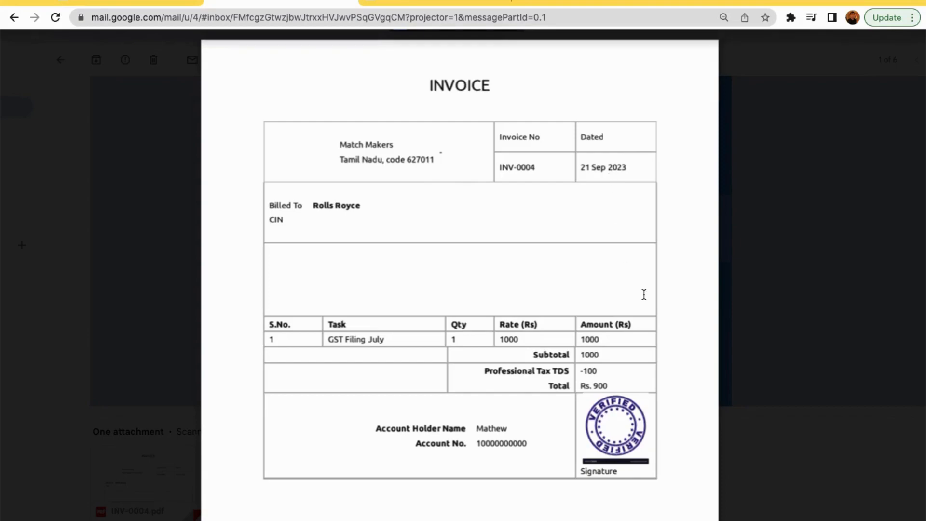
pyautogui.click(428, 4)
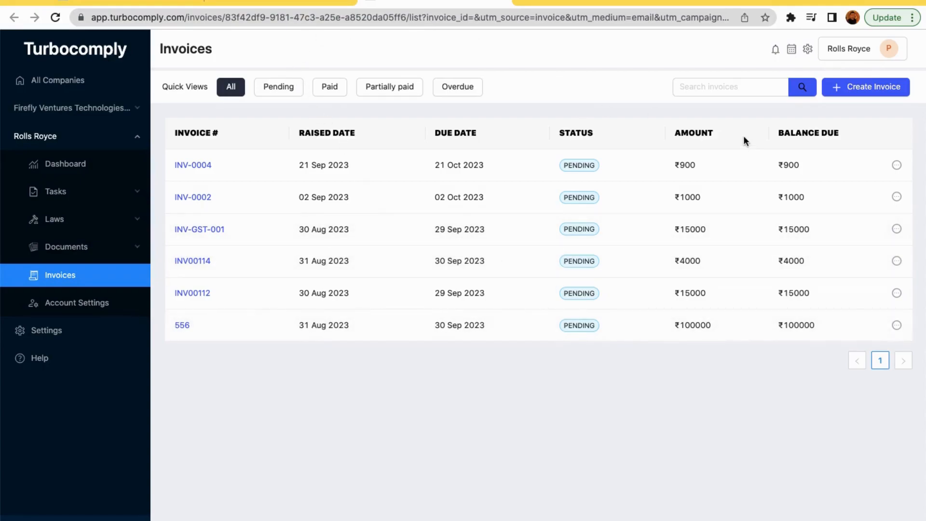
# Return to the original Turbocomply invoice list and view it filtered by Pending, by Paid and with all invoices
pyautogui.click(130, 1)
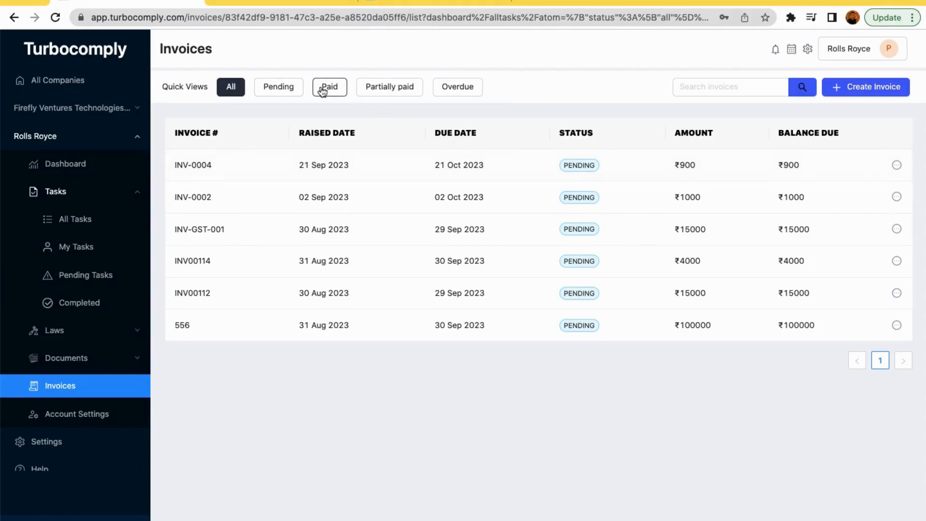
pyautogui.click(270, 88)
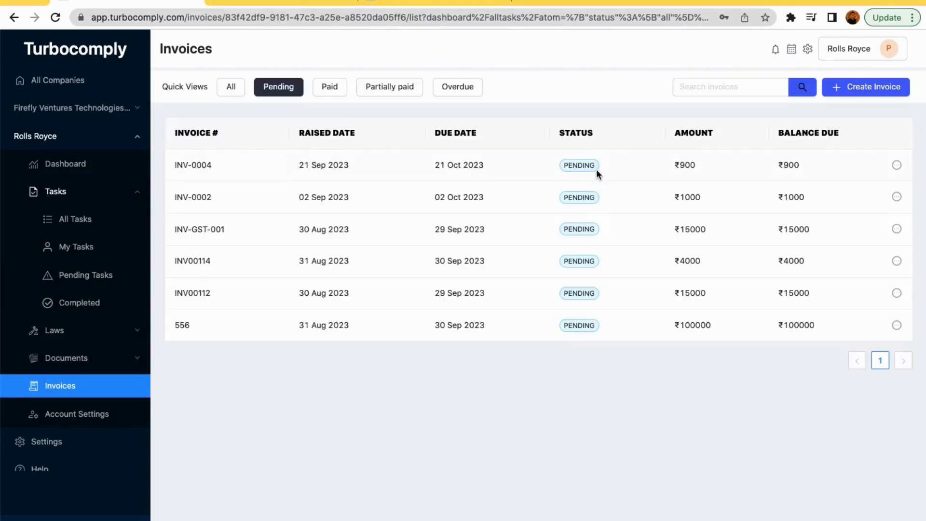
pyautogui.click(330, 91)
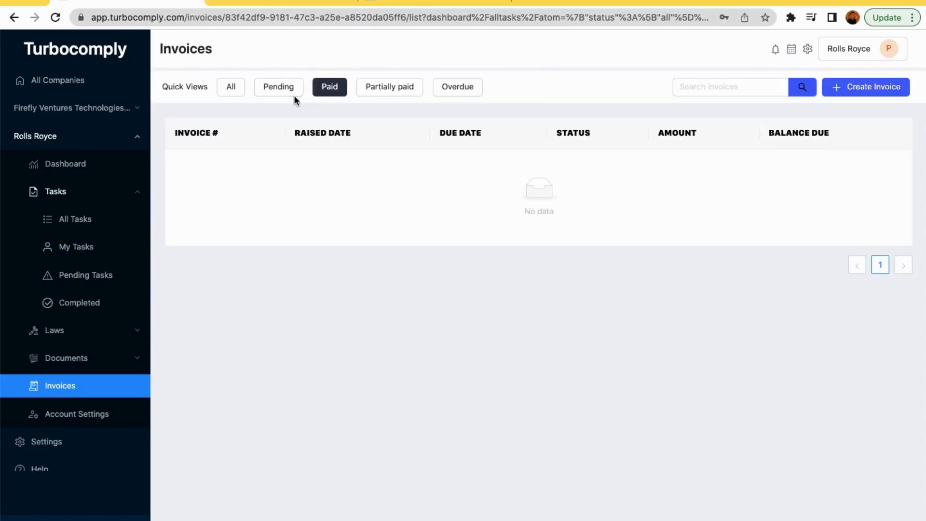
pyautogui.click(231, 87)
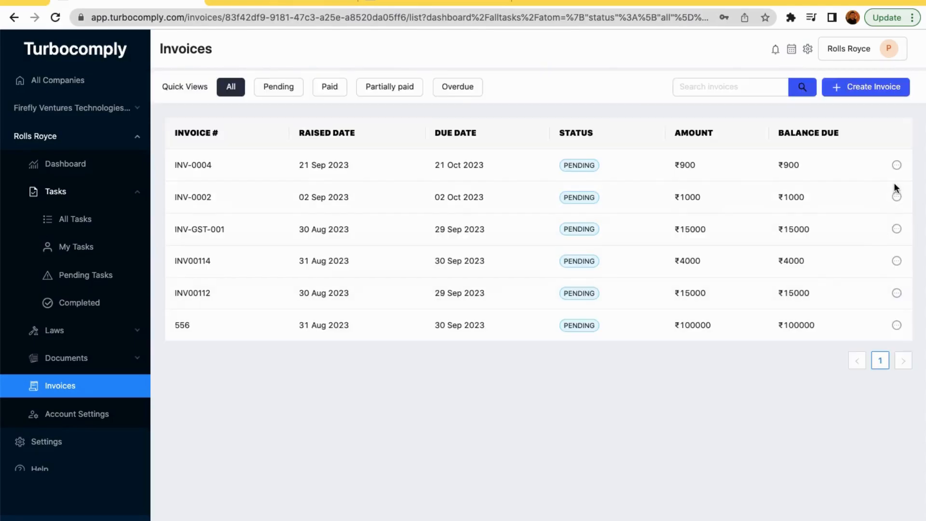
# Start recording a payment for invoice INV-0004 with payment date 2023-09-05 and the newly added bank account as payment mode
pyautogui.click(896, 164)
pyautogui.click(861, 241)
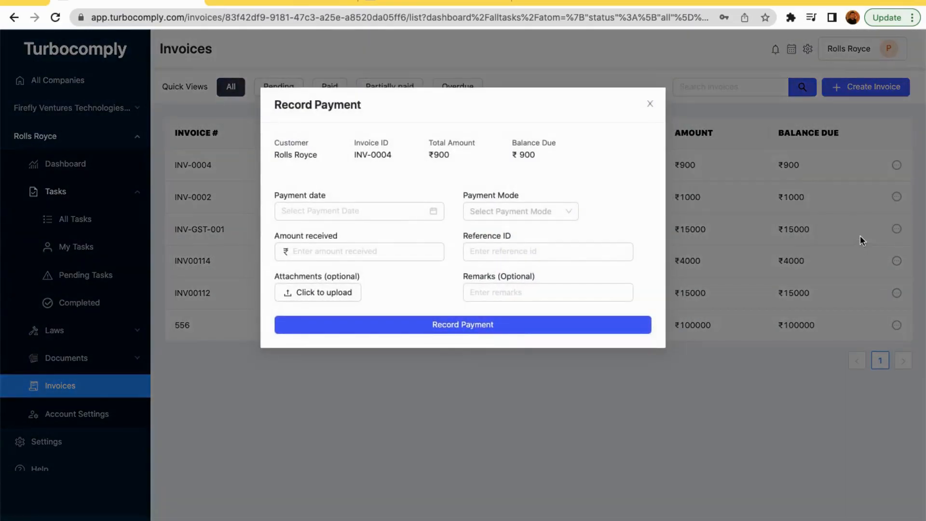
pyautogui.click(368, 210)
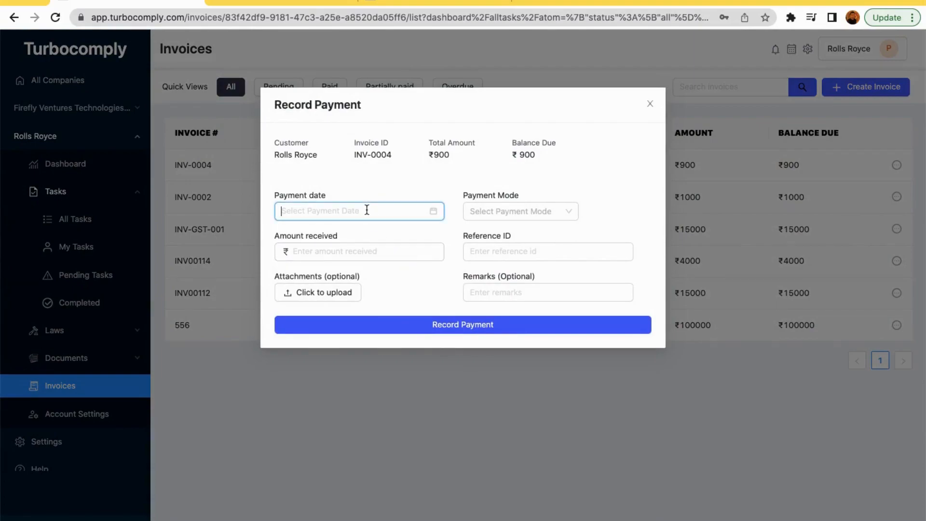
pyautogui.write('900')
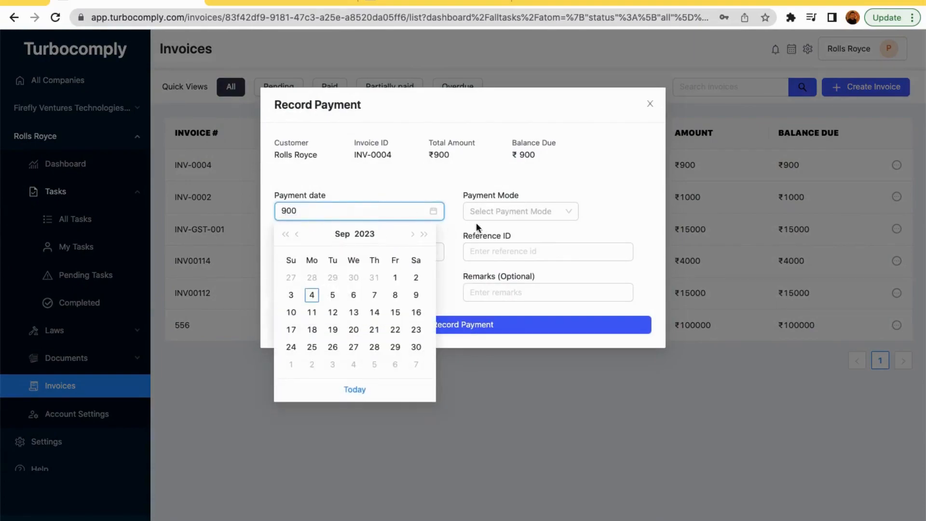
pyautogui.click(332, 294)
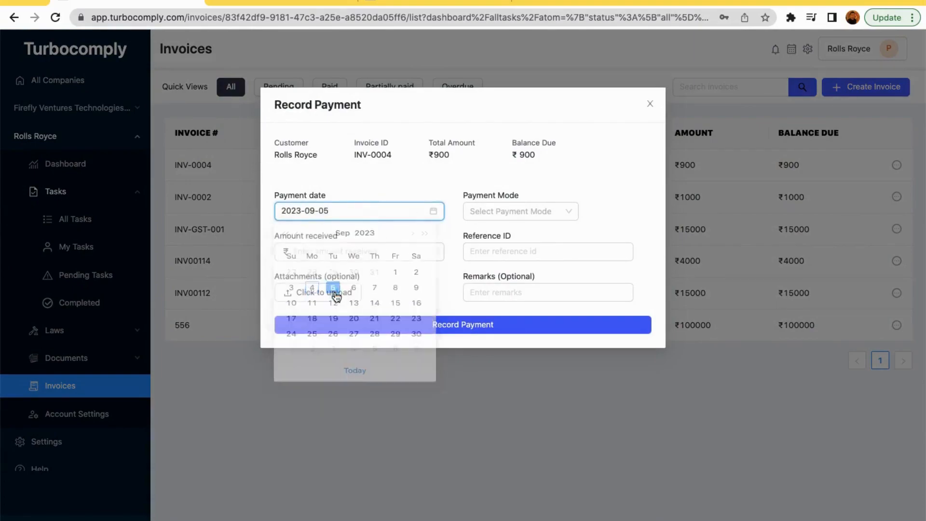
pyautogui.click(513, 212)
pyautogui.click(506, 306)
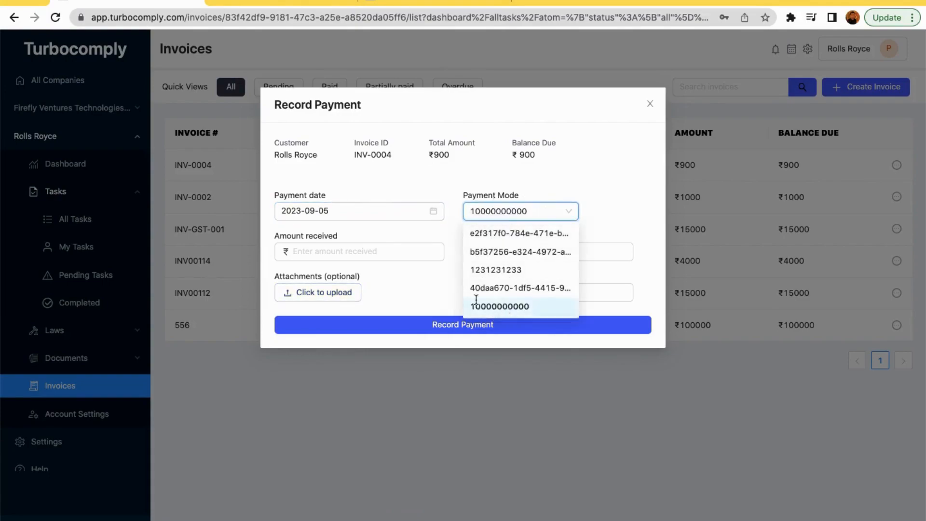
# Set the amount received to ₹900, enter AXIS as the reference ID, and record the payment
pyautogui.click(382, 254)
pyautogui.write('900')
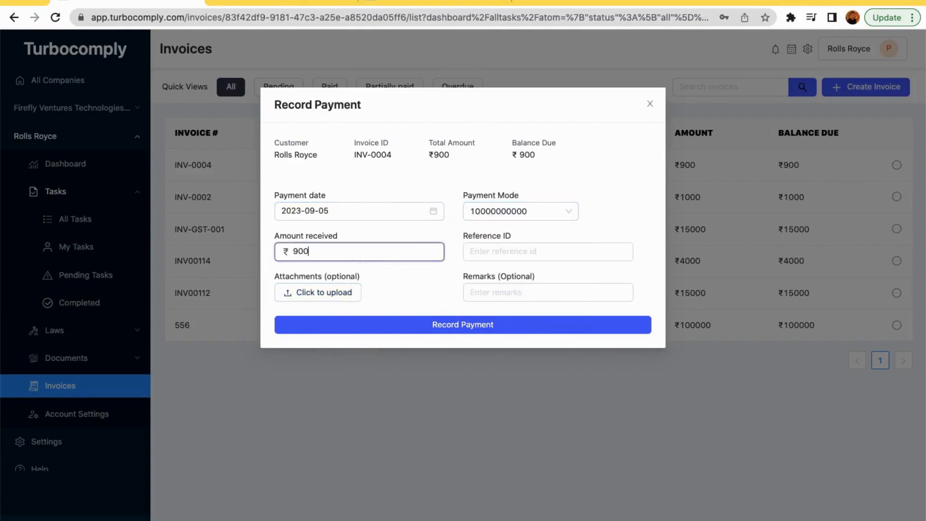
pyautogui.click(435, 291)
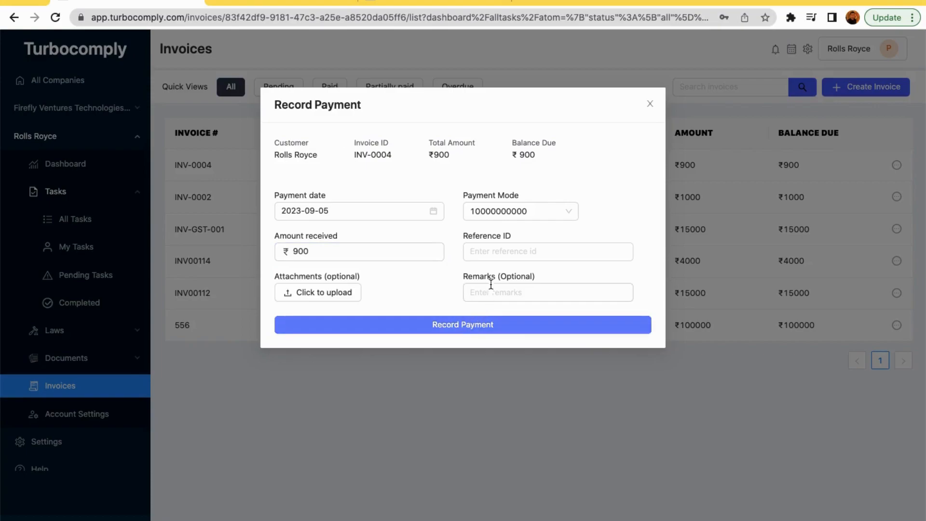
pyautogui.click(479, 327)
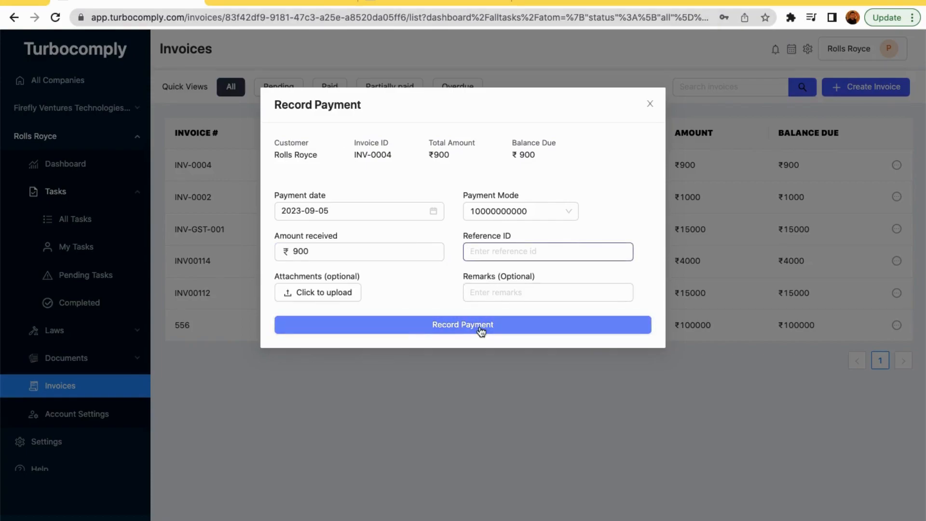
pyautogui.write('AXIS')
pyautogui.click(479, 326)
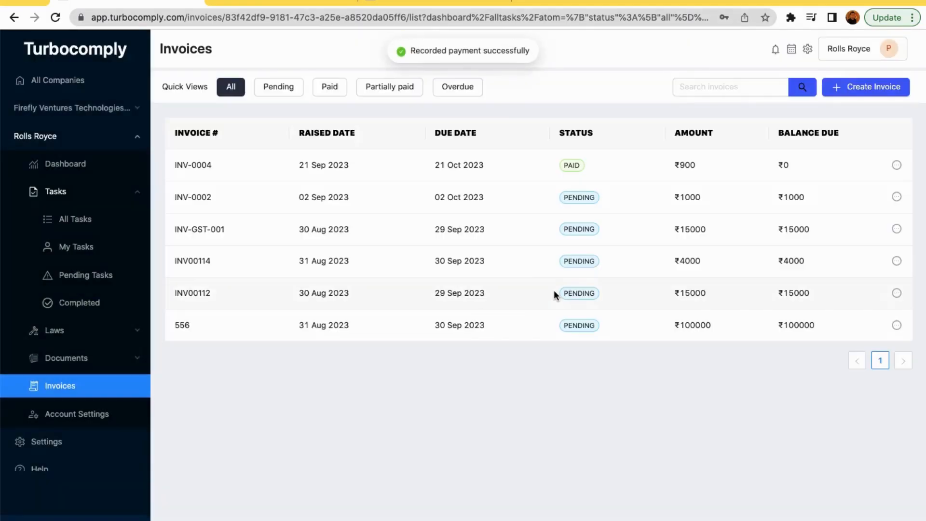
# Filter the invoice list to paid invoices to check INV-0004, and show all invoices again
pyautogui.click(325, 89)
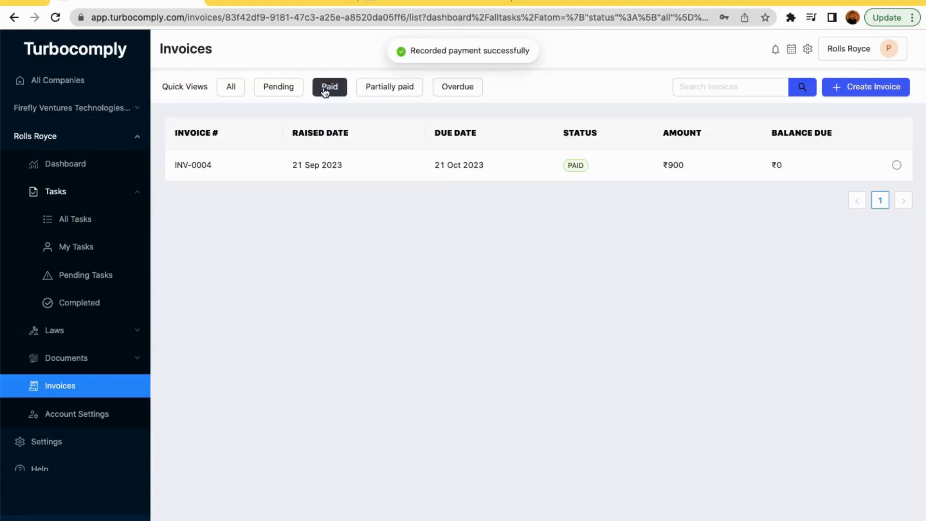
pyautogui.moveTo(167, 158); pyautogui.dragTo(322, 190)
pyautogui.click(414, 232)
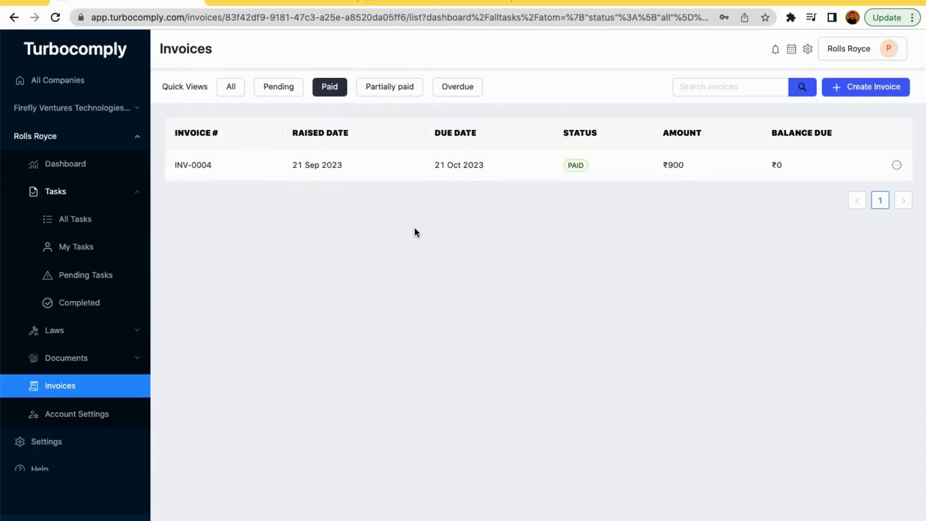
pyautogui.click(229, 89)
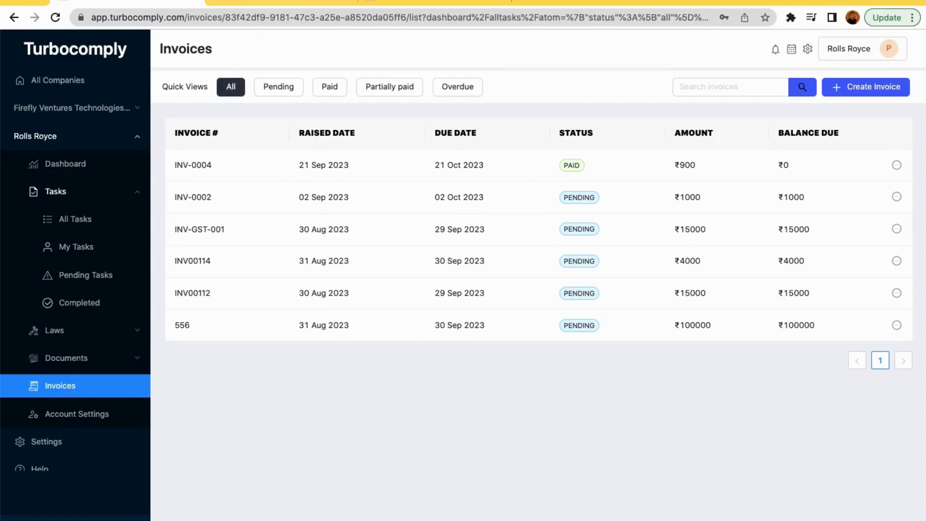
# Switch back to Gmail and close the INV-0004.pdf attachment preview to return to the invoice e-mail
pyautogui.click(270, 2)
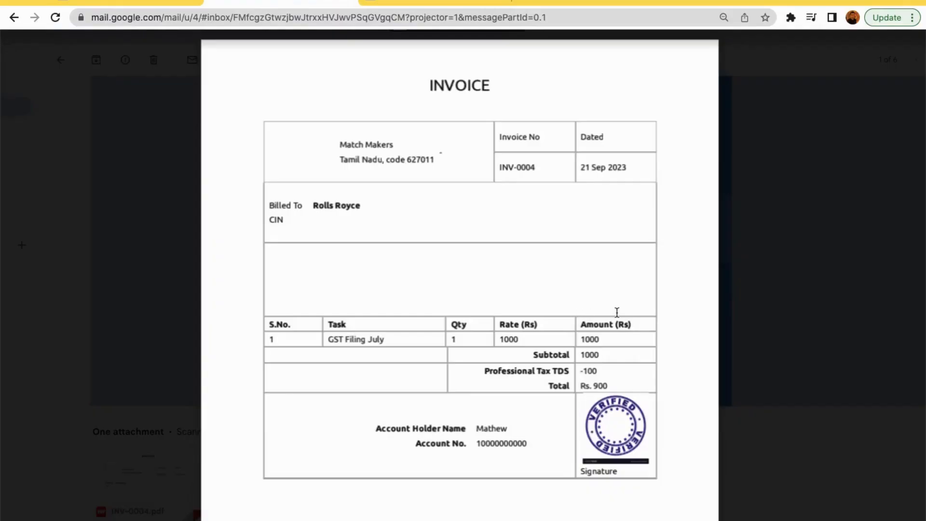
pyautogui.click(754, 325)
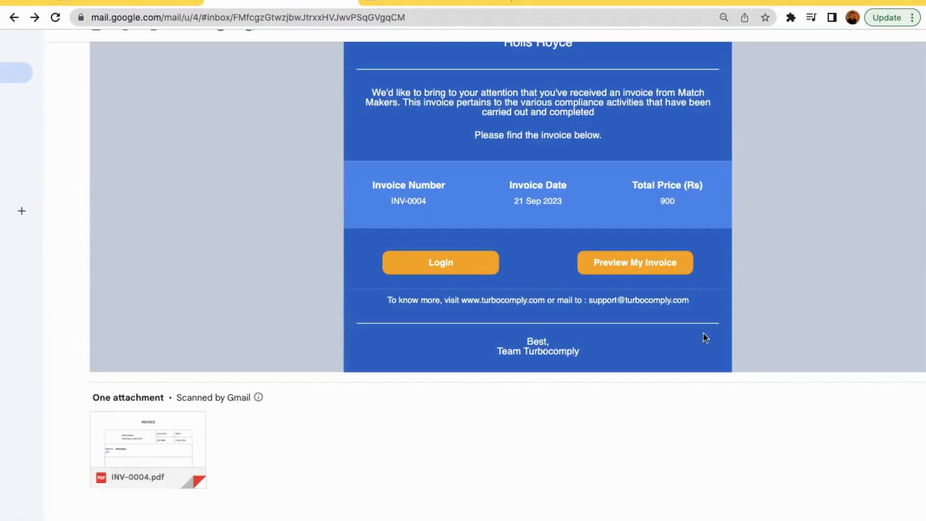